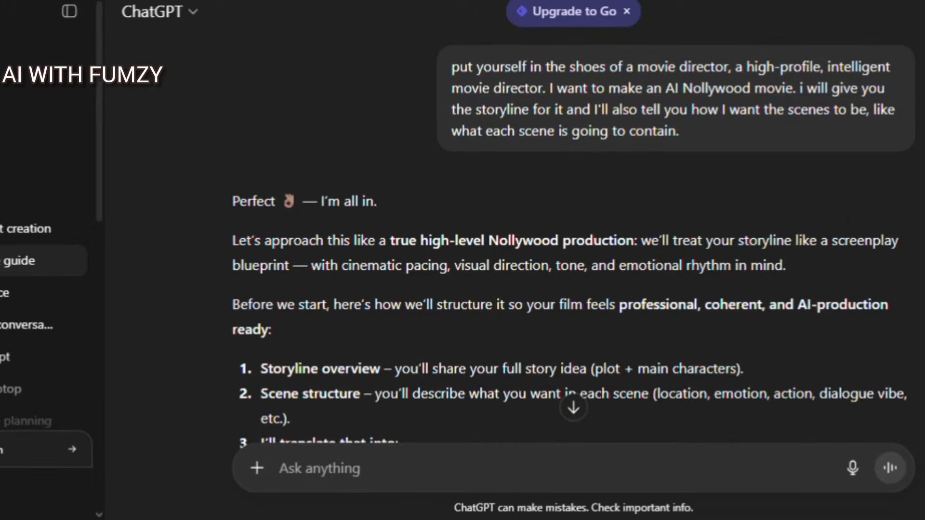
Step: Read through the movie-director role prompt, its reply, and the full storyline message about the poor orphaned girl
scroll(620, 214, "down", 3)
scroll(573, 241, "down", 12)
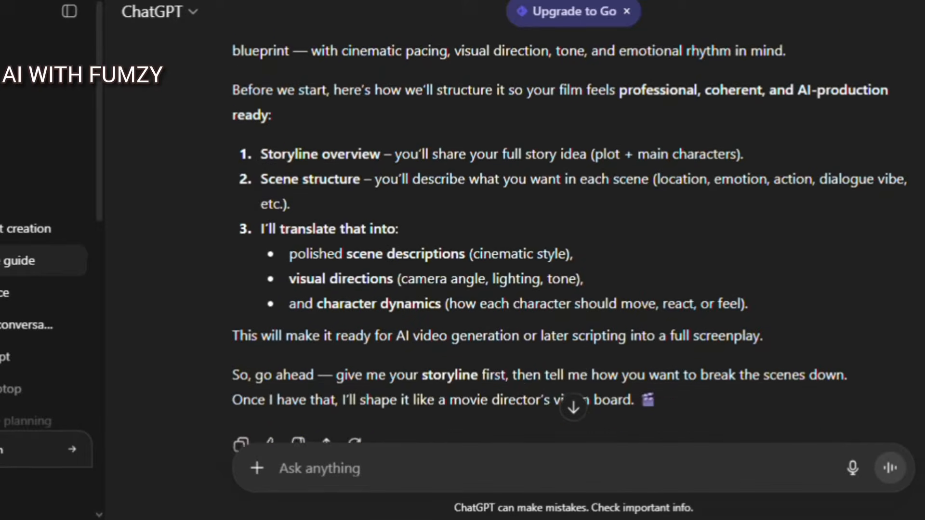
scroll(573, 241, "down", 1)
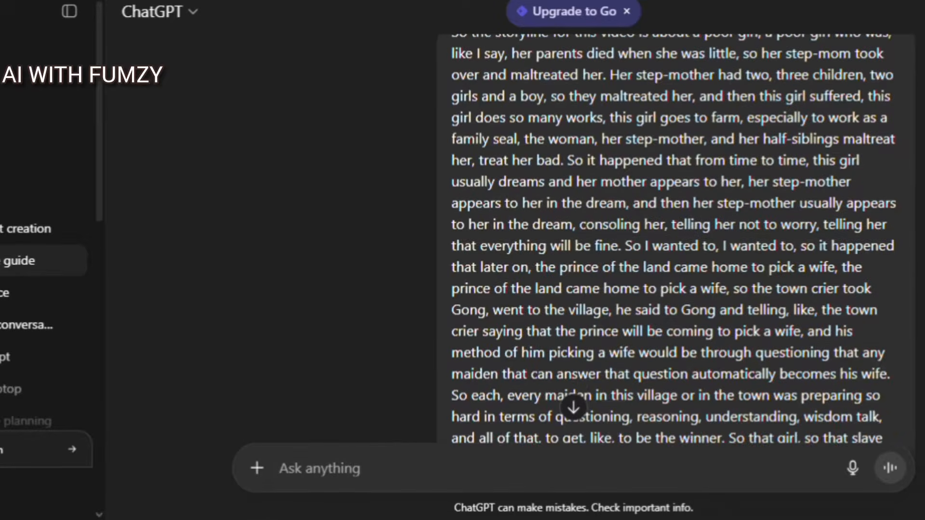
scroll(673, 238, "up", 1)
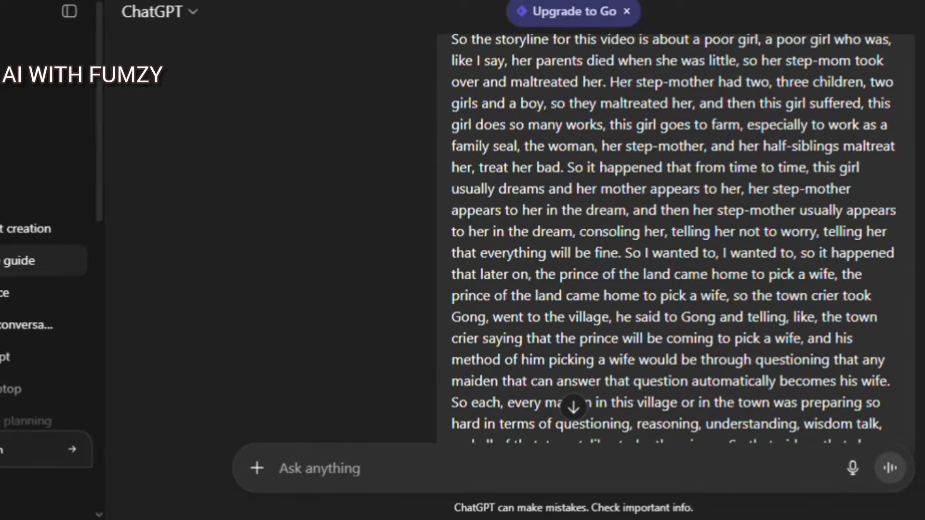
scroll(674, 239, "down", 4)
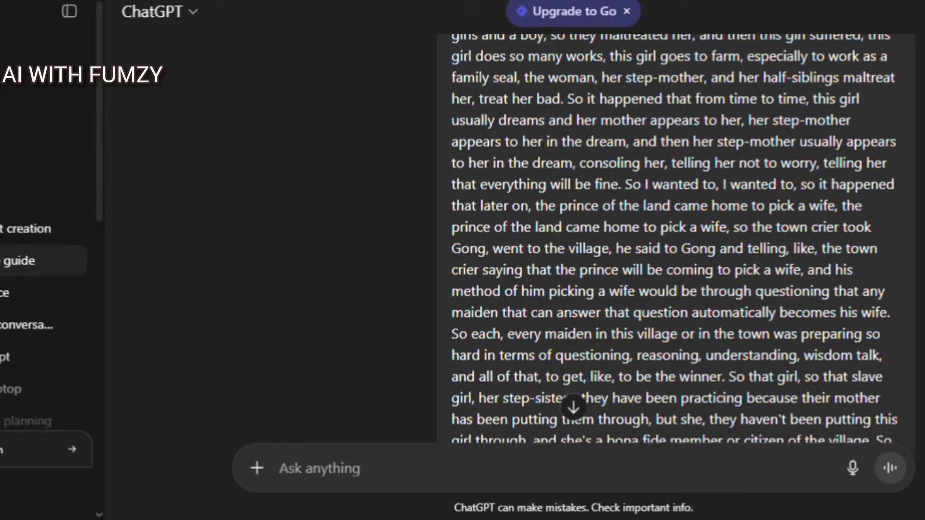
scroll(673, 238, "down", 6)
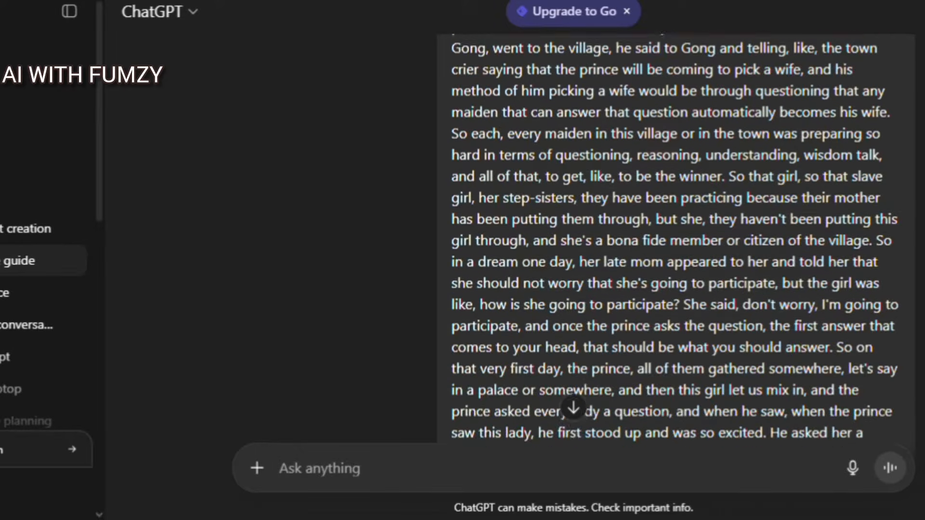
scroll(674, 239, "down", 5)
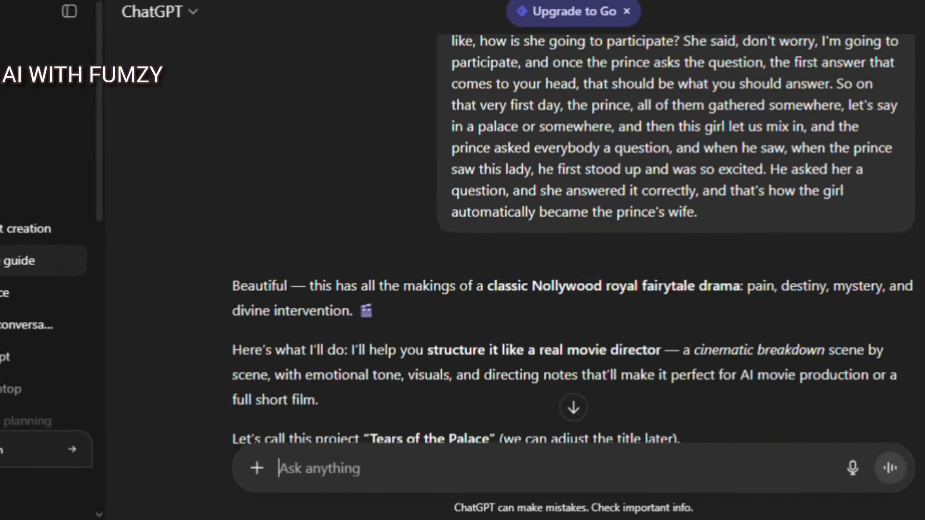
Step: Review the director's cinematic breakdown for "Tears of the Palace", covering genre, setting, tone and the details of Scene 1
scroll(674, 239, "down", 4)
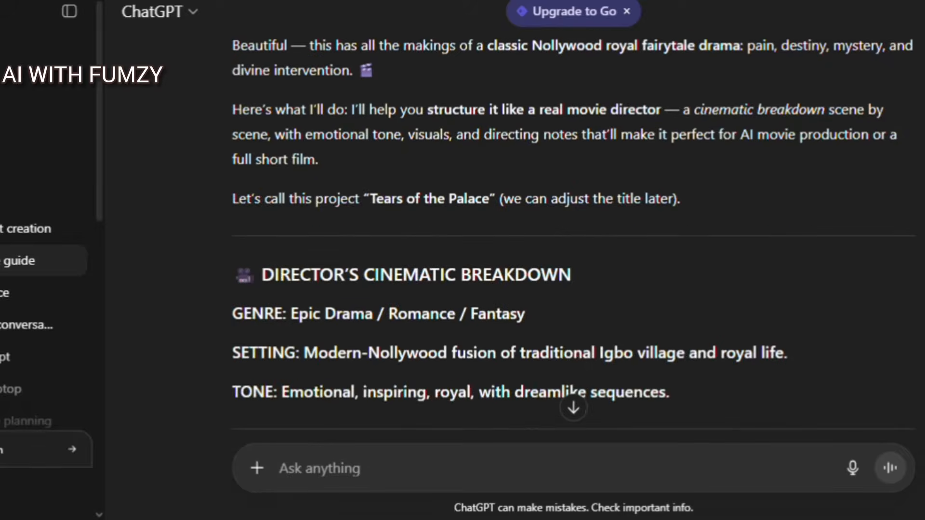
scroll(674, 239, "up", 1)
scroll(674, 239, "down", 2)
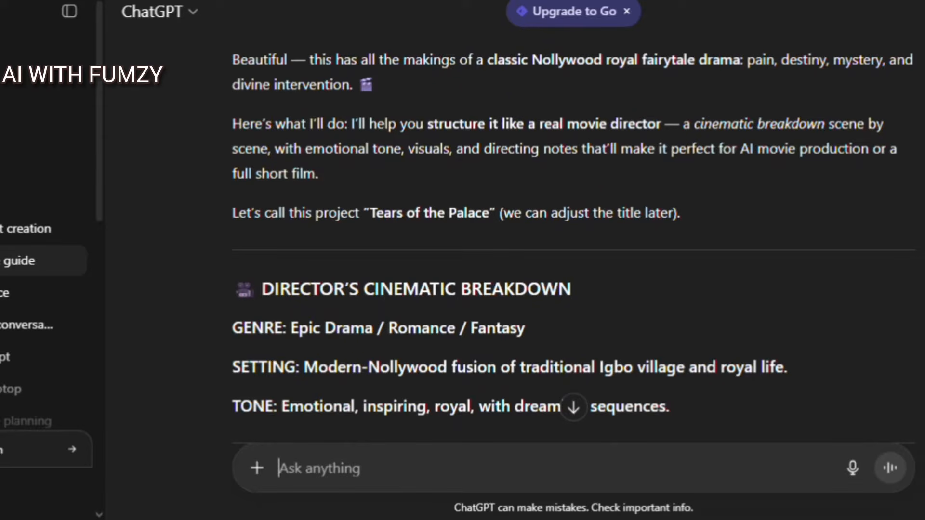
scroll(674, 238, "down", 3)
scroll(573, 239, "down", 1)
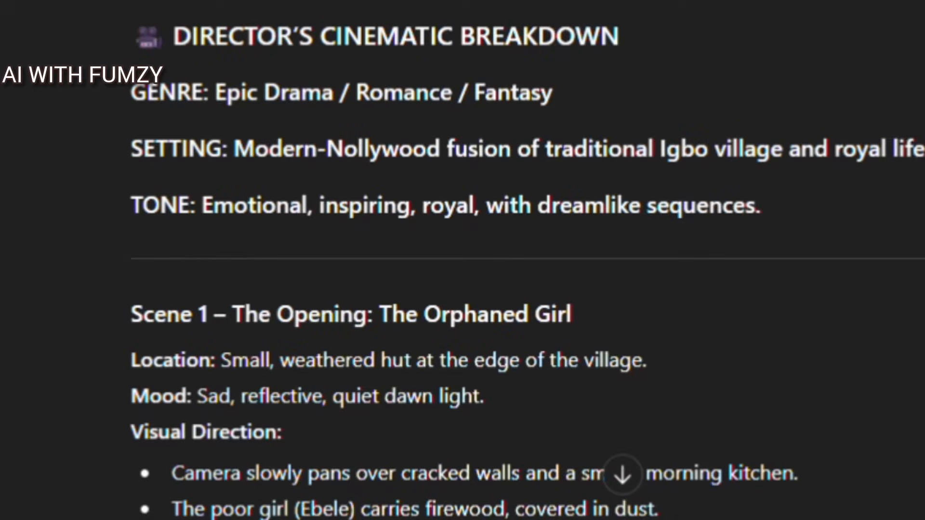
scroll(527, 266, "down", 1)
scroll(527, 265, "up", 1)
scroll(527, 270, "down", 2)
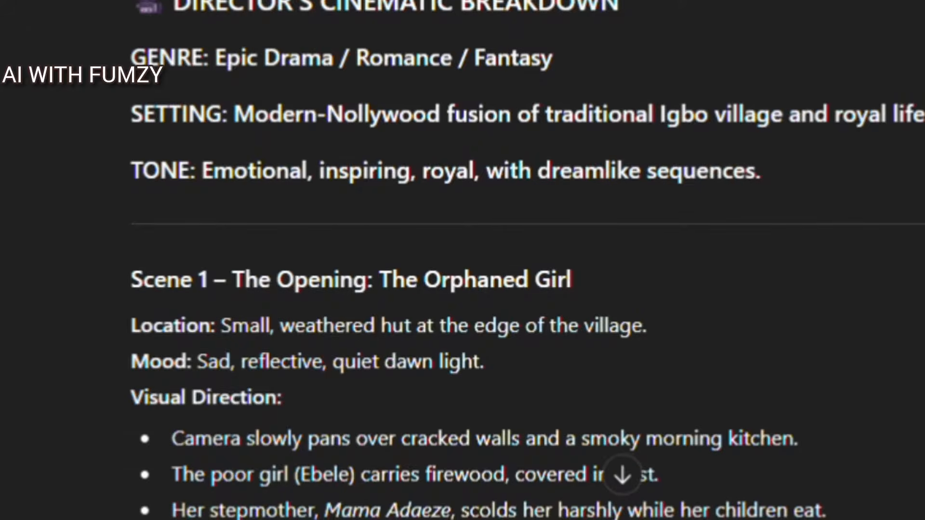
scroll(527, 260, "down", 1)
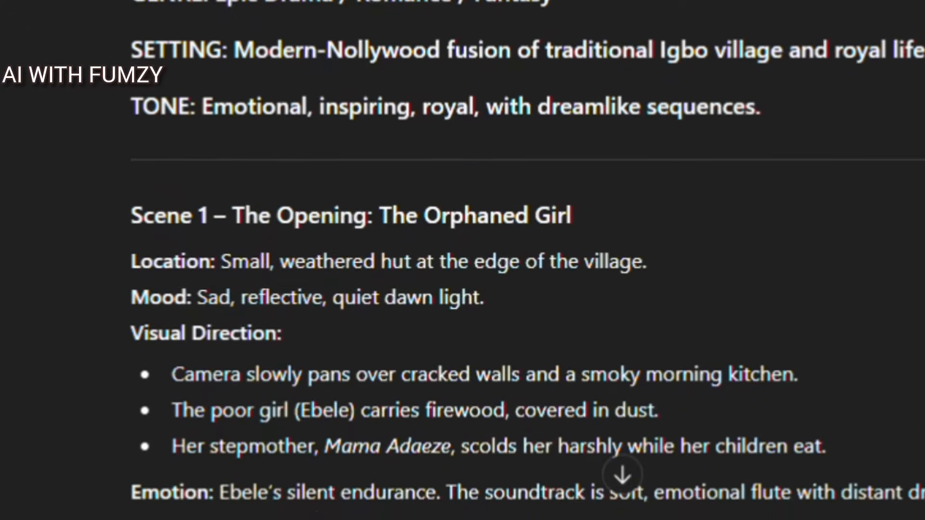
scroll(527, 261, "down", 2)
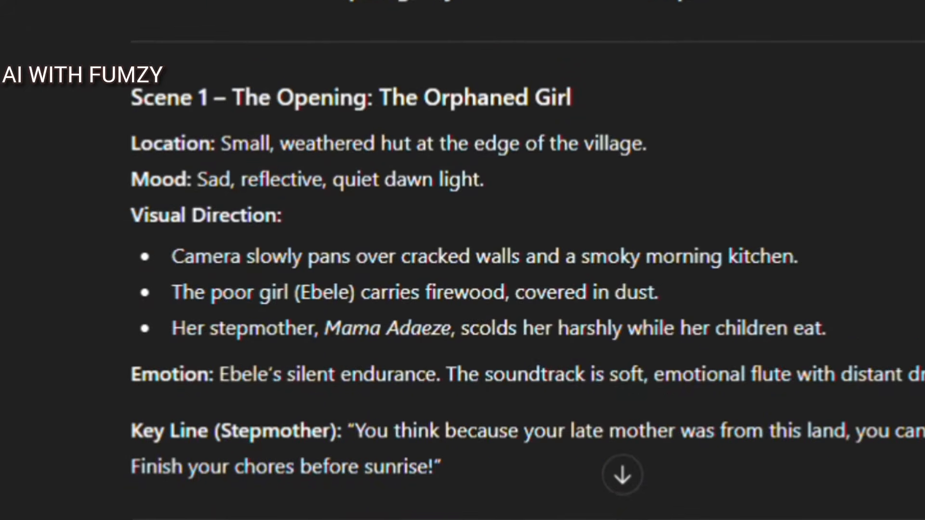
scroll(527, 261, "up", 2)
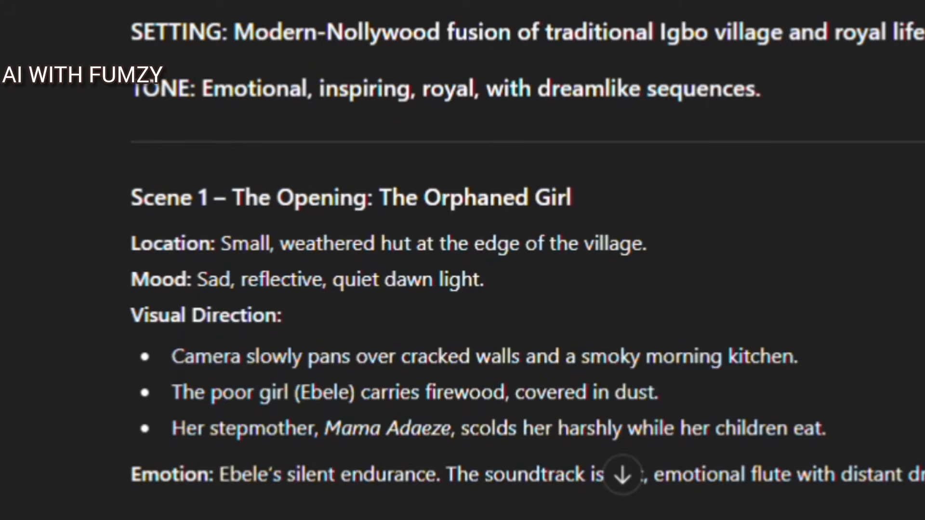
scroll(526, 261, "down", 1)
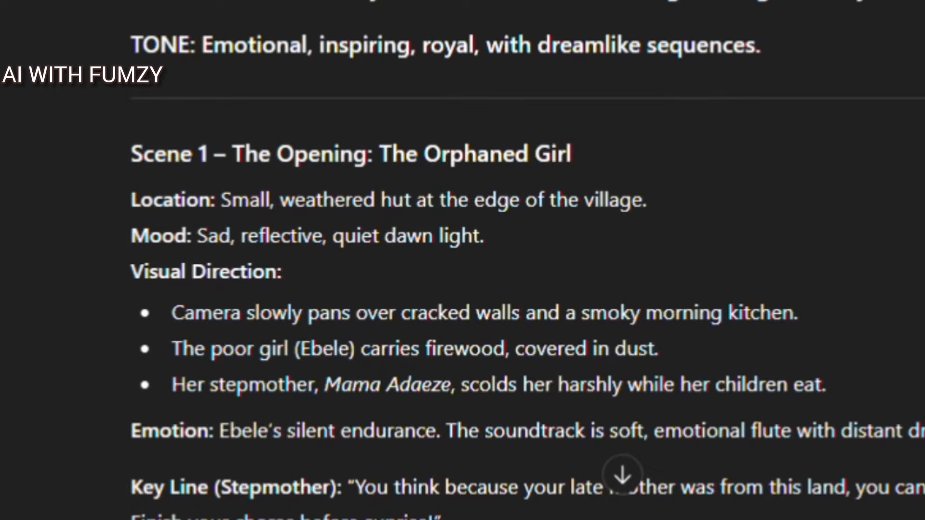
scroll(463, 260, "down", 1)
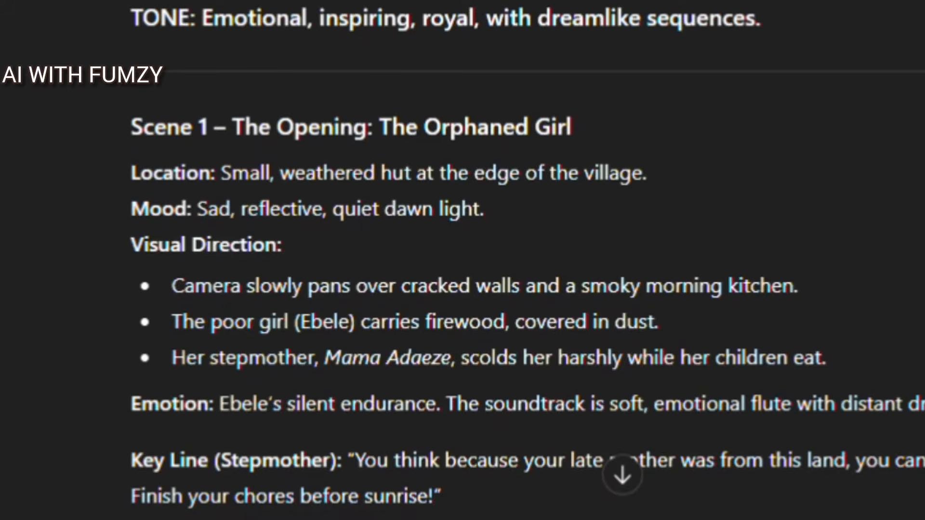
Step: Look through the remaining scenes of the breakdown up to Scene 7's ending shot and the closing offer of video prompts
scroll(463, 261, "down", 3)
scroll(463, 260, "down", 10)
scroll(463, 261, "down", 13)
scroll(463, 260, "down", 3)
scroll(463, 260, "down", 4)
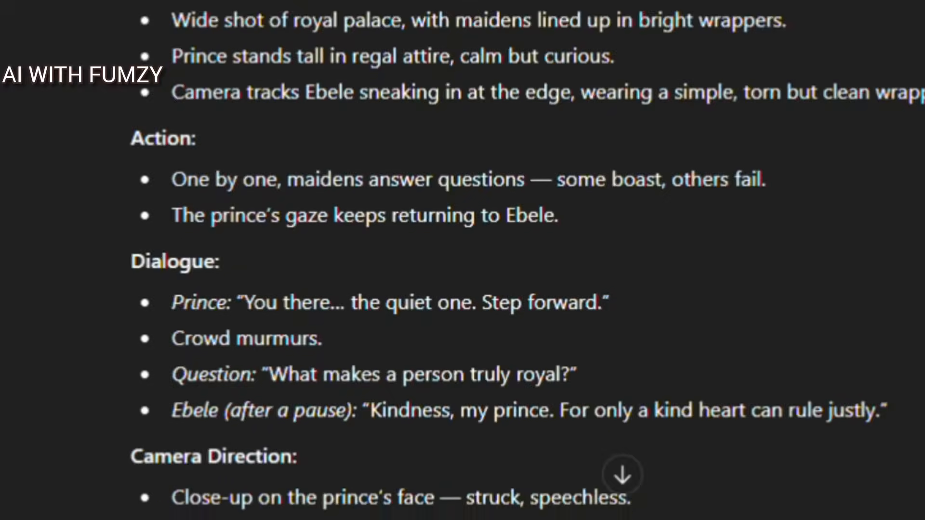
scroll(462, 260, "down", 15)
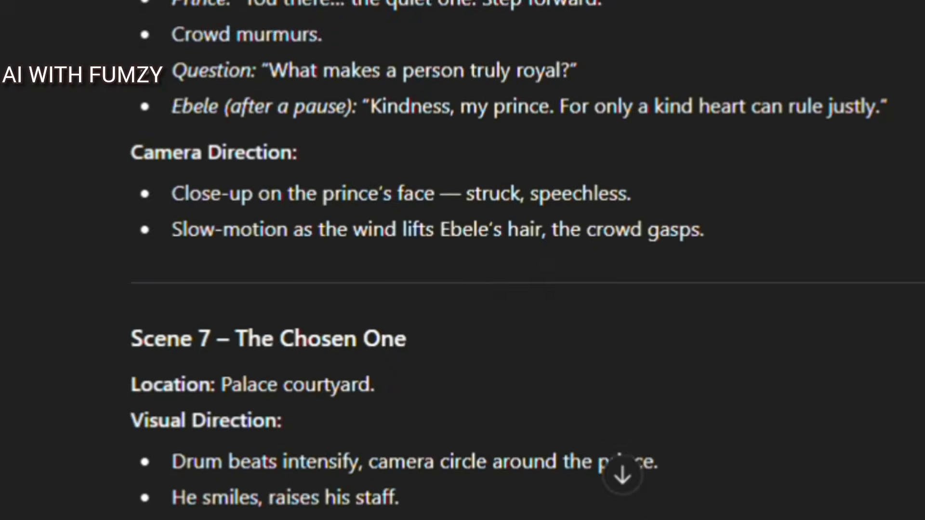
scroll(463, 260, "down", 14)
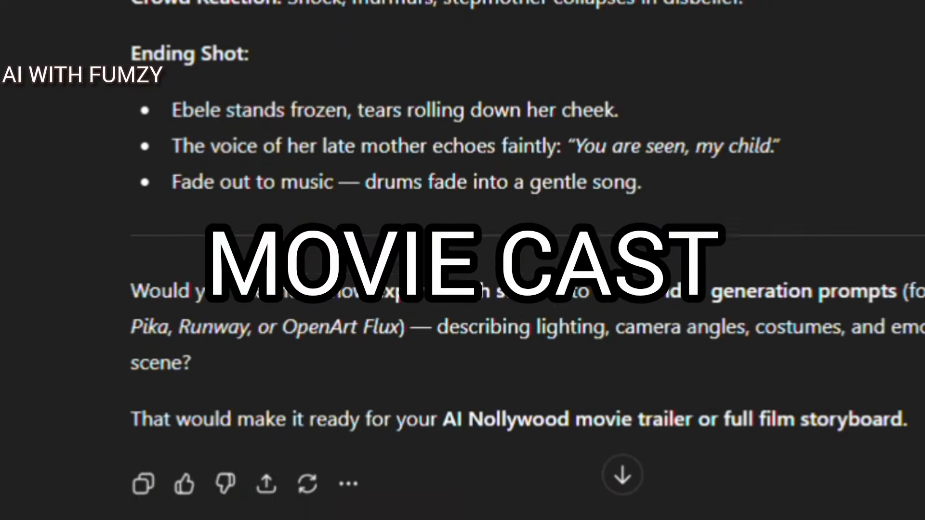
scroll(463, 261, "up", 8)
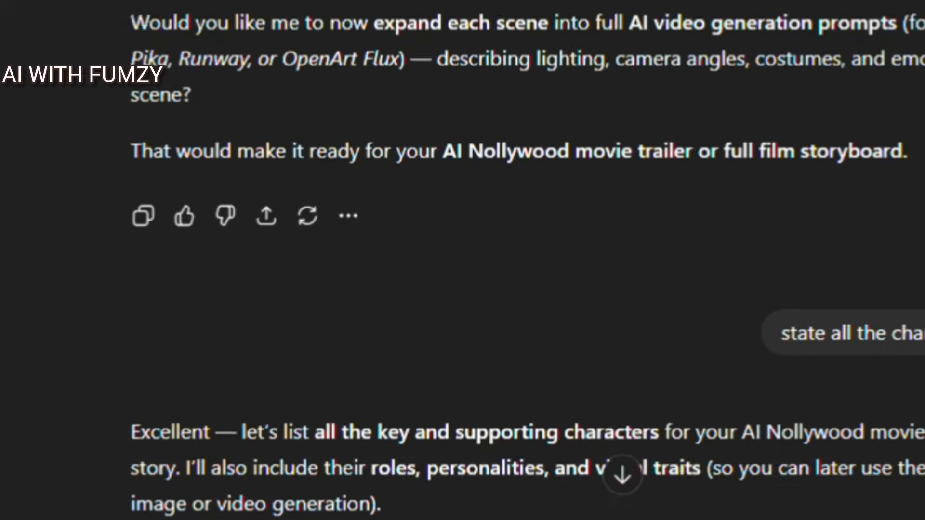
scroll(463, 260, "up", 2)
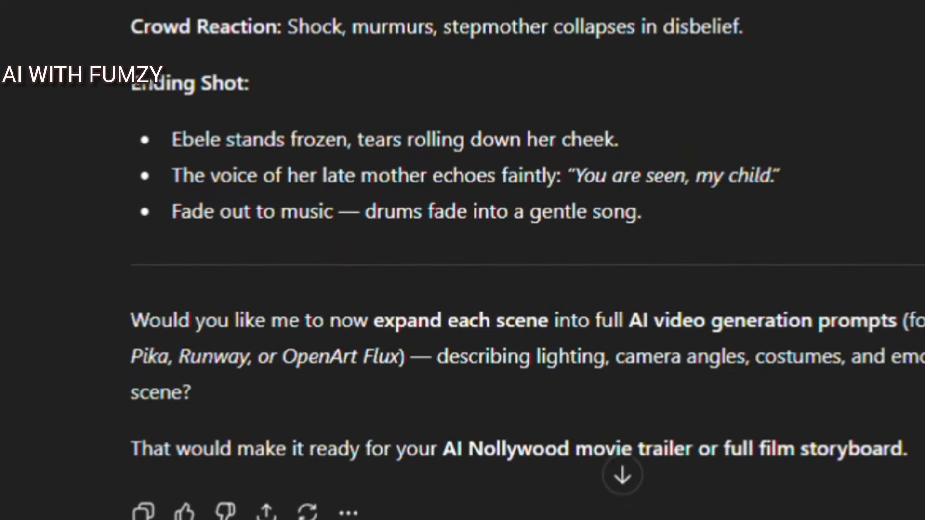
Step: Examine the request to state all the characters and the resulting characters list, from the heroine to the extras and optional additions
scroll(463, 260, "down", 6)
scroll(463, 260, "down", 3)
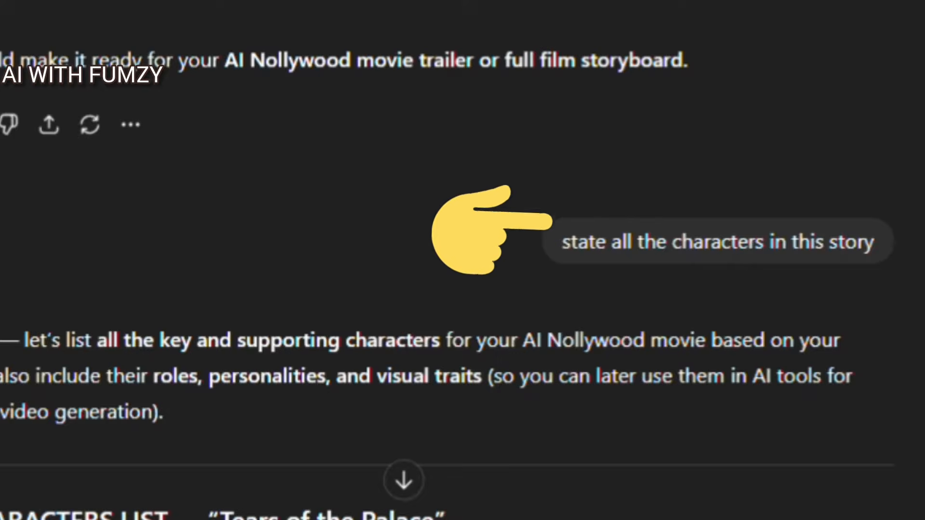
scroll(463, 260, "down", 5)
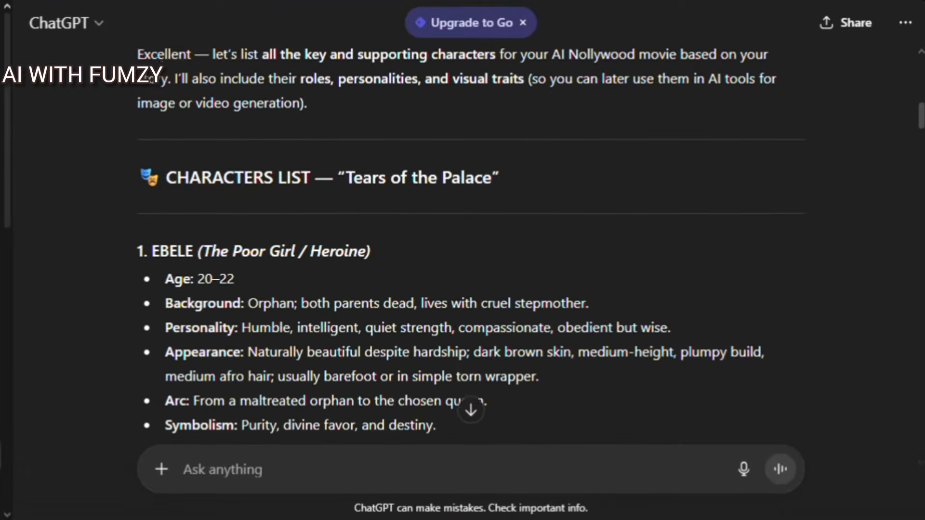
scroll(150, 79, "up", 2)
scroll(463, 260, "down", 1)
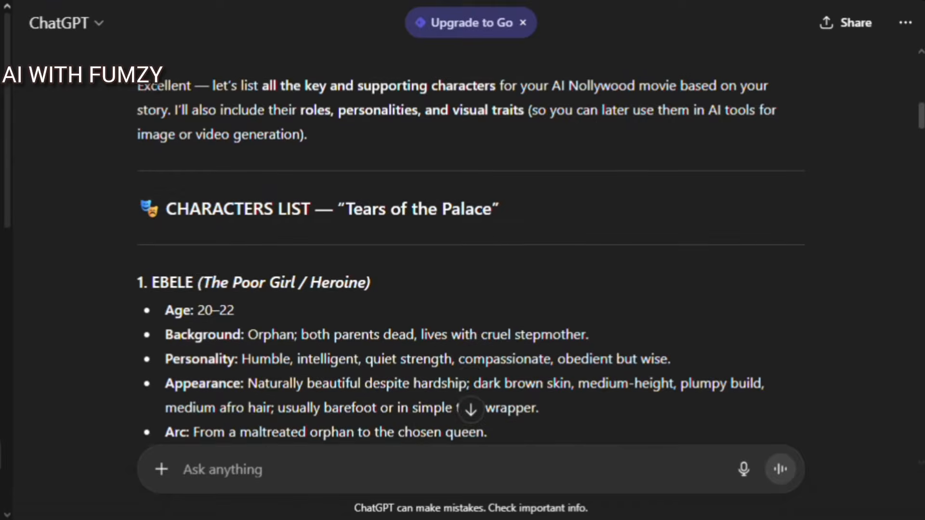
scroll(463, 260, "down", 8)
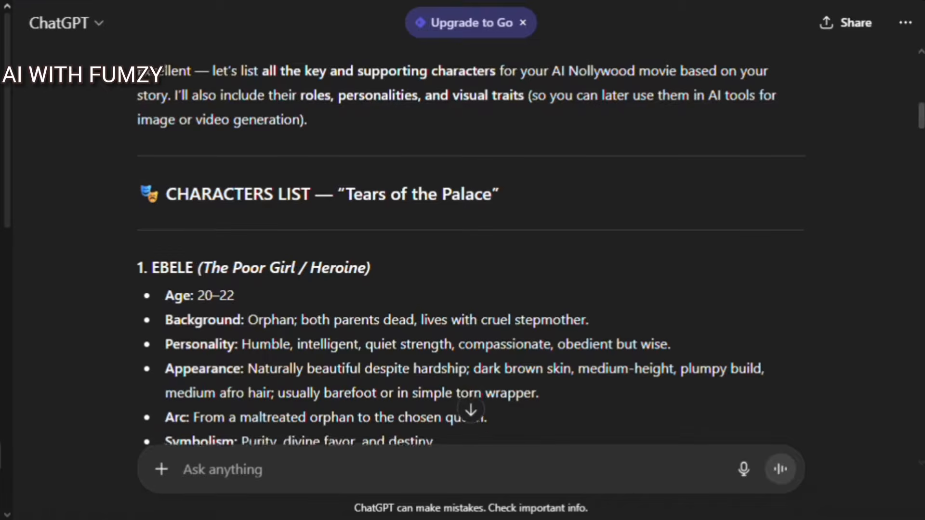
scroll(463, 261, "down", 4)
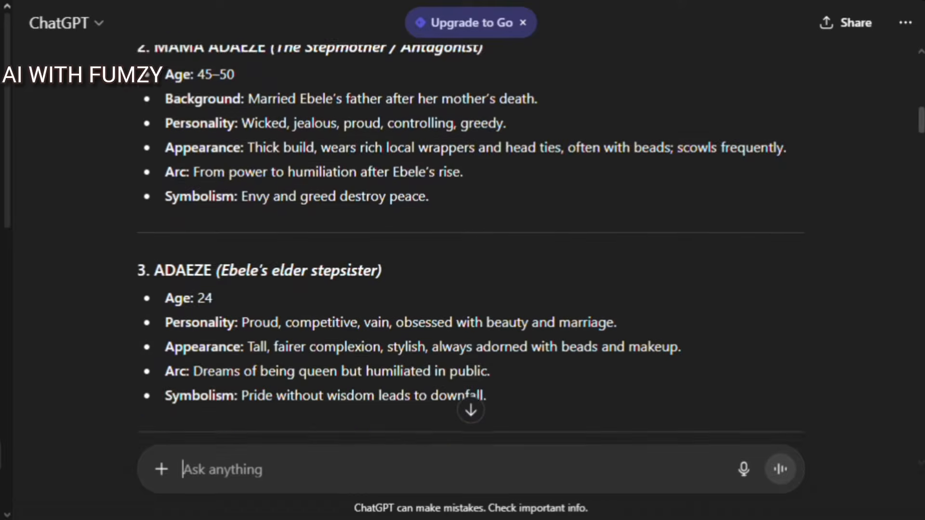
scroll(462, 260, "down", 1)
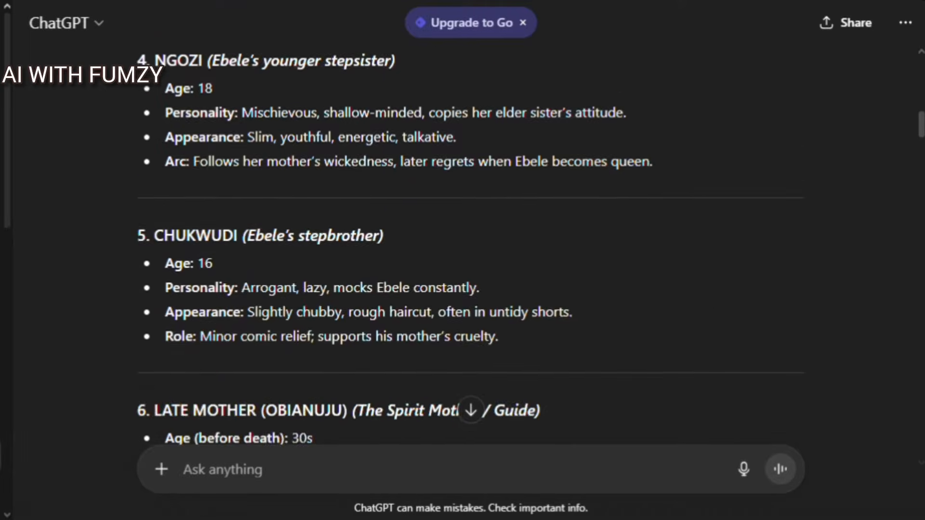
scroll(463, 261, "down", 2)
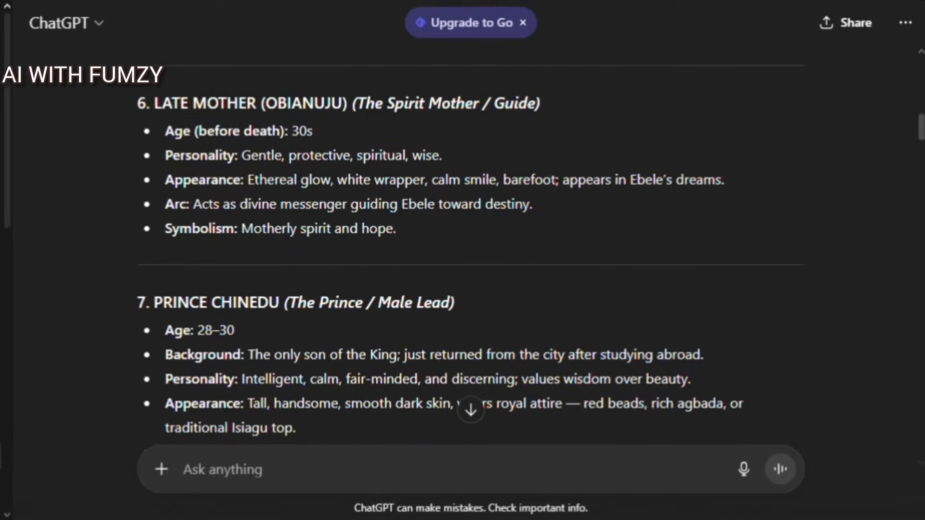
scroll(463, 260, "down", 3)
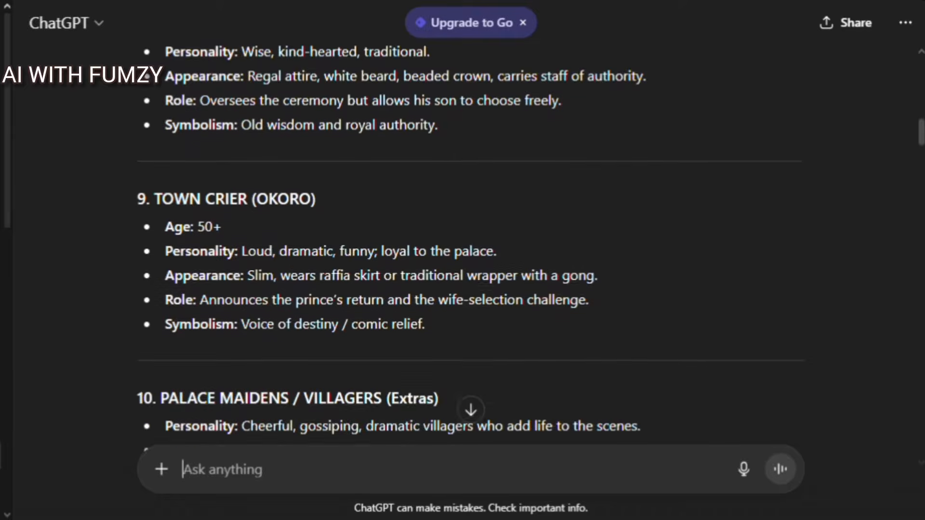
scroll(463, 260, "down", 1)
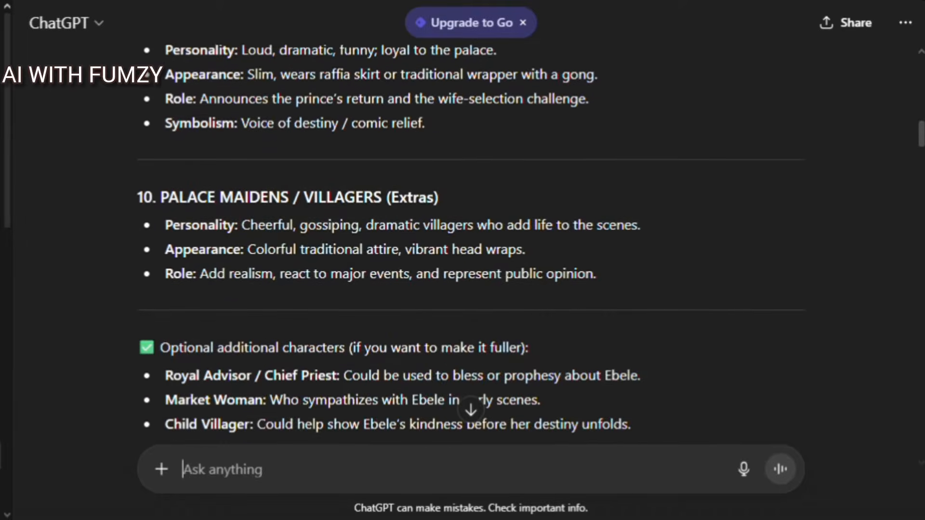
scroll(463, 260, "down", 2)
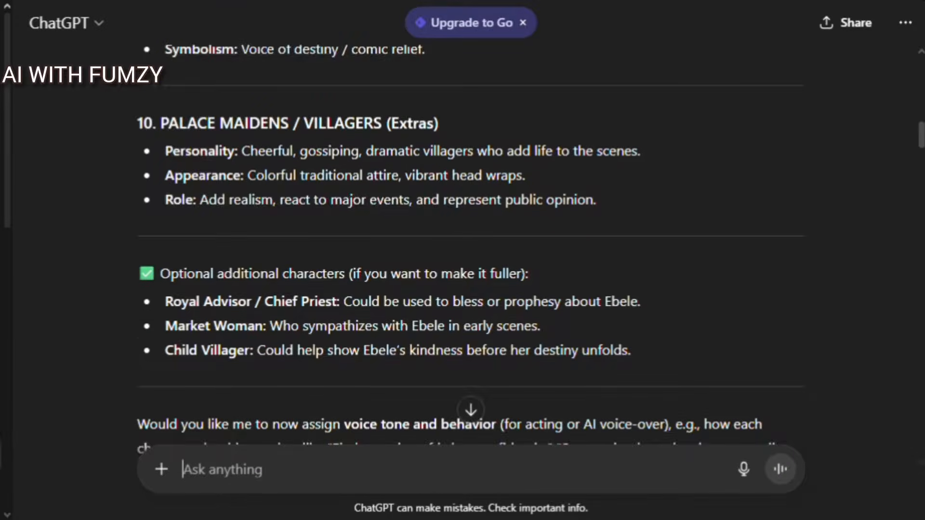
scroll(470, 261, "down", 2)
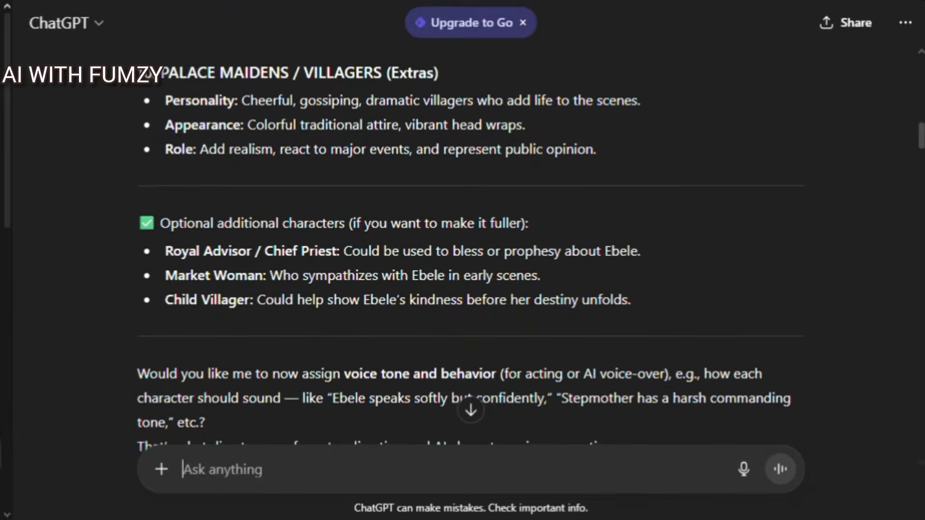
Step: Read the request for detailed character descriptions and the resulting prompts, from Ebele to the villagers and palace maidens, returning to Ebele's
scroll(144, 454, "down", 1)
scroll(144, 454, "down", 2)
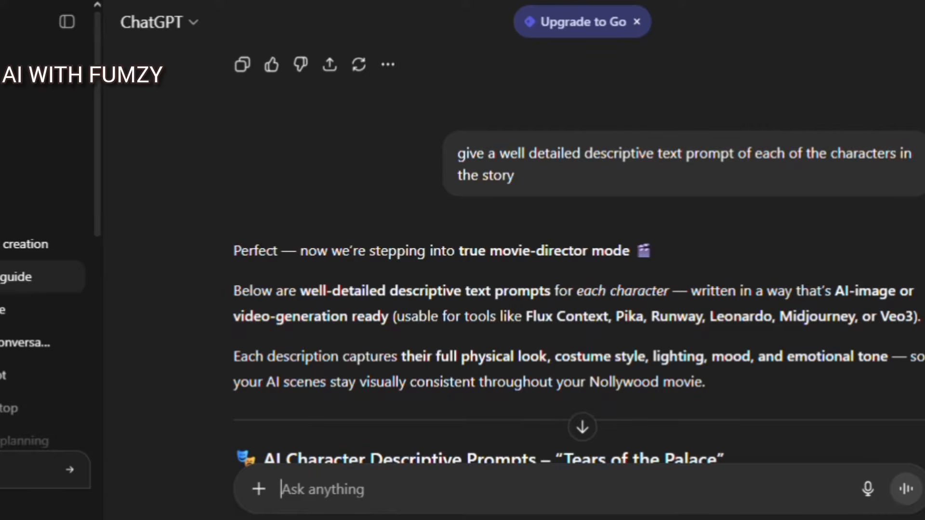
scroll(579, 255, "down", 8)
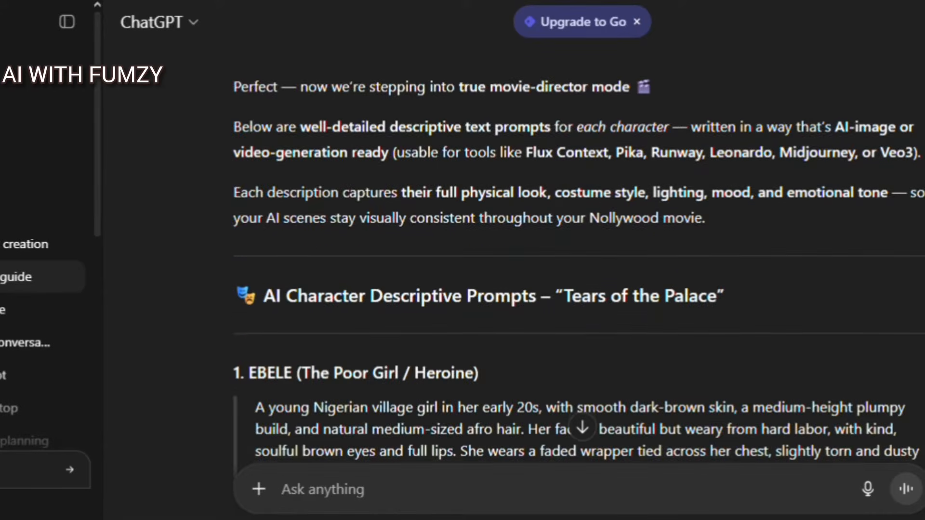
scroll(578, 255, "down", 1)
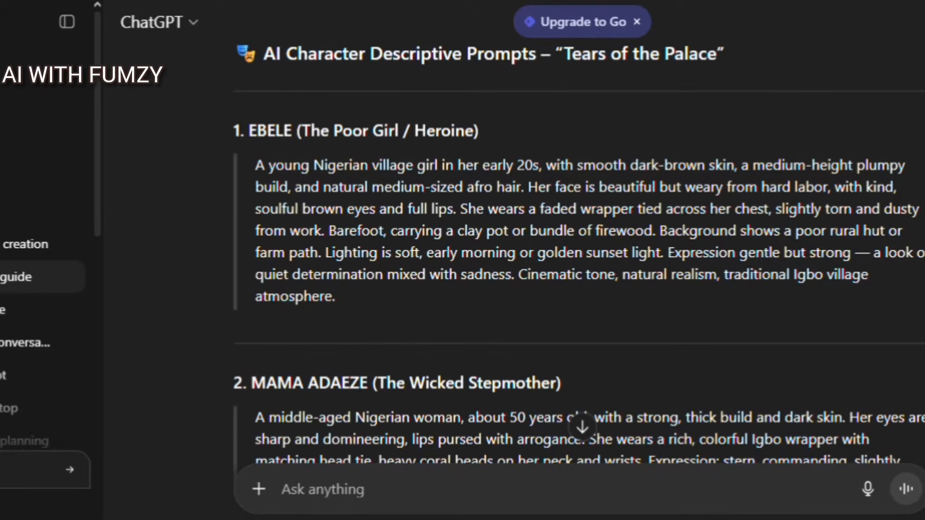
scroll(579, 255, "down", 4)
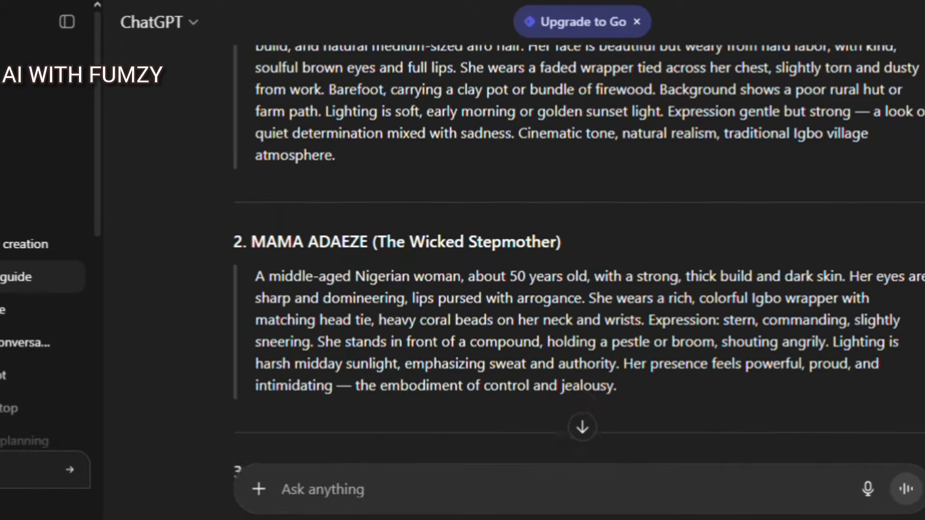
scroll(578, 255, "up", 4)
scroll(578, 255, "down", 20)
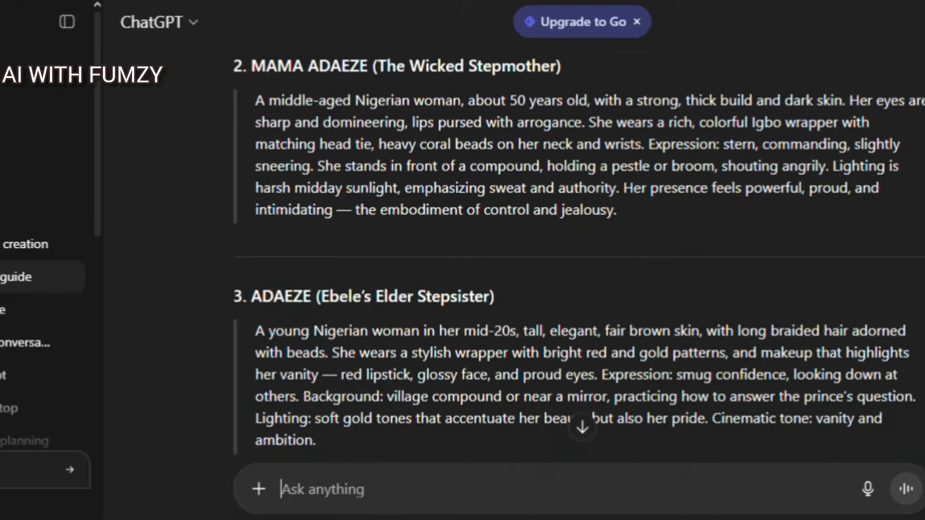
scroll(578, 255, "down", 12)
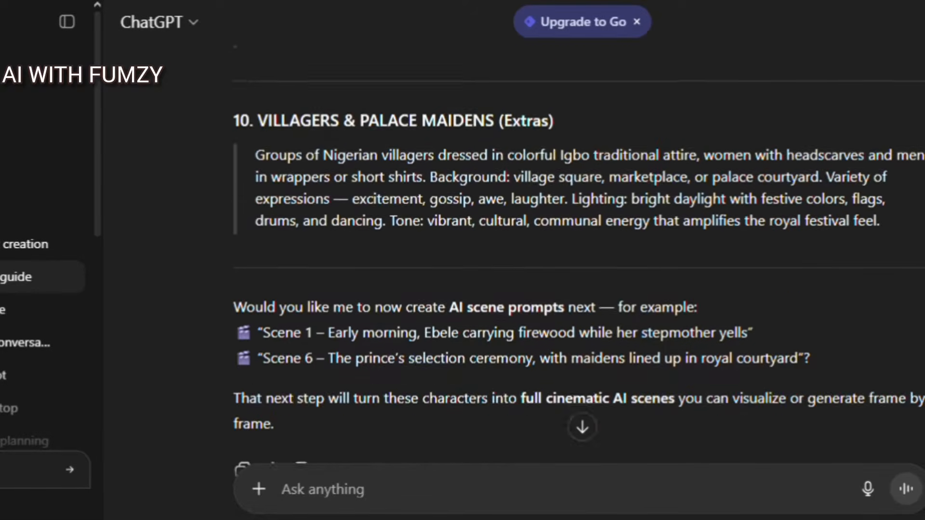
scroll(578, 255, "up", 8)
scroll(579, 270, "up", 10)
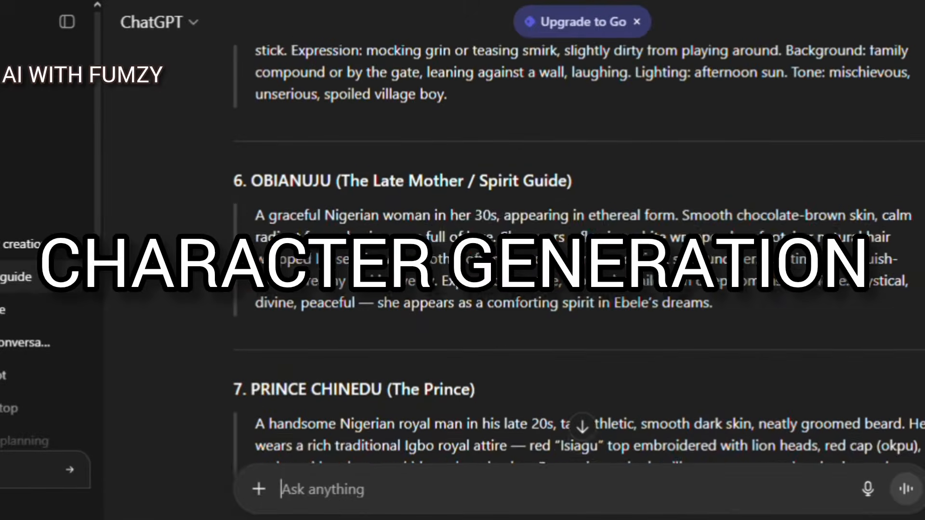
scroll(578, 254, "up", 15)
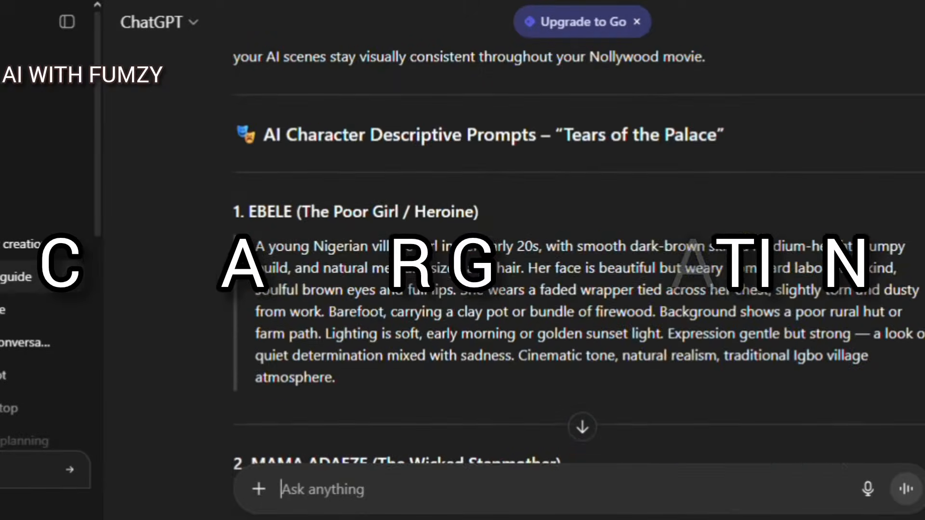
scroll(578, 254, "down", 2)
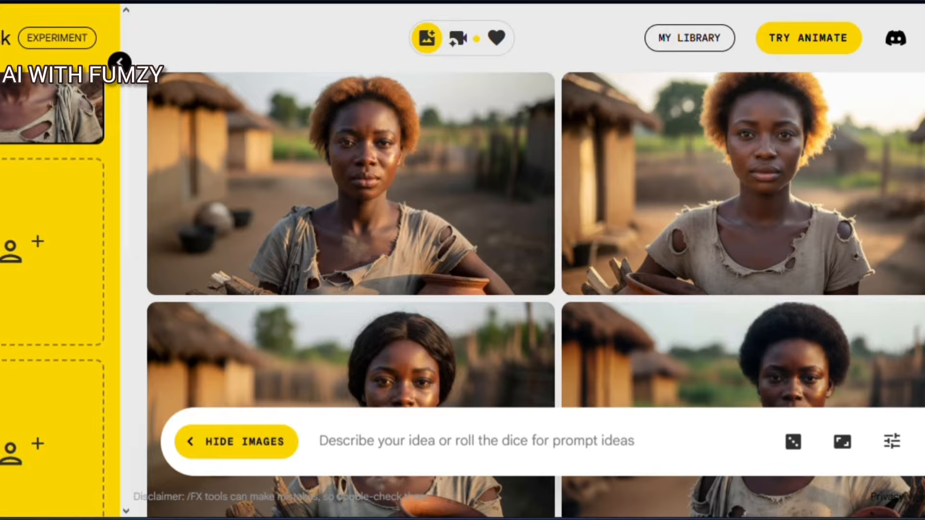
Step: Copy the full descriptive prompt of Ebele, the poor girl and heroine, from the ChatGPT conversation
right_click(94, 104)
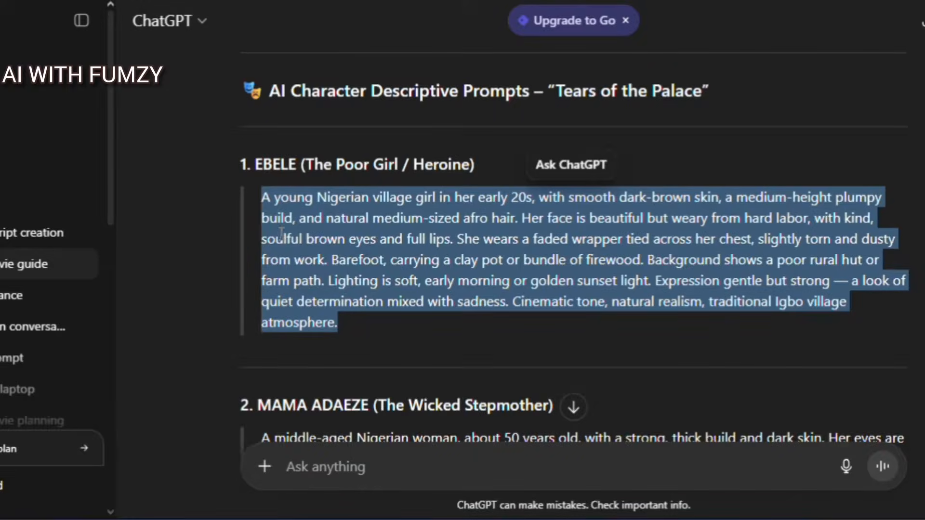
left_click(255, 179)
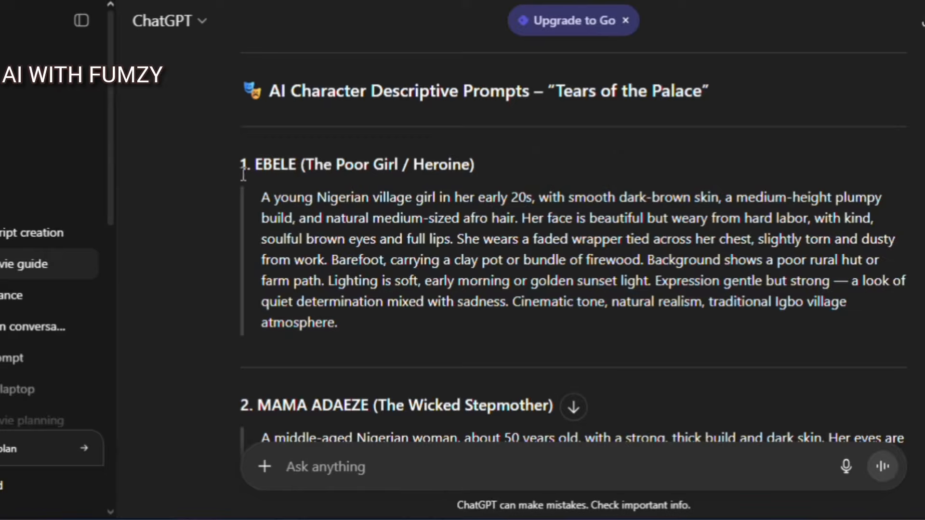
left_click_drag(258, 193, 381, 347)
key("ctrl+c")
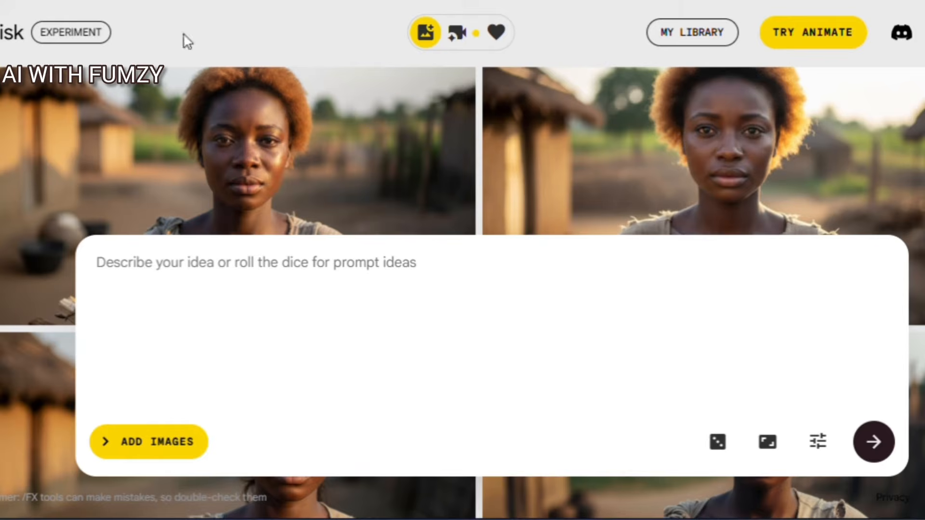
Step: Switch to Whisk, paste Ebele's description as the prompt and generate images in the 16:9 landscape aspect ratio
left_click(558, 344)
key("ctrl+v")
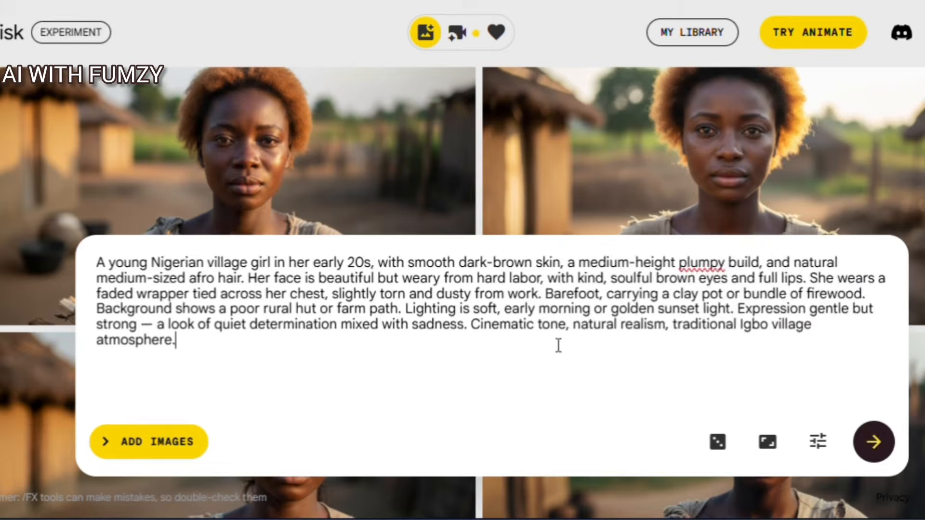
left_click(767, 450)
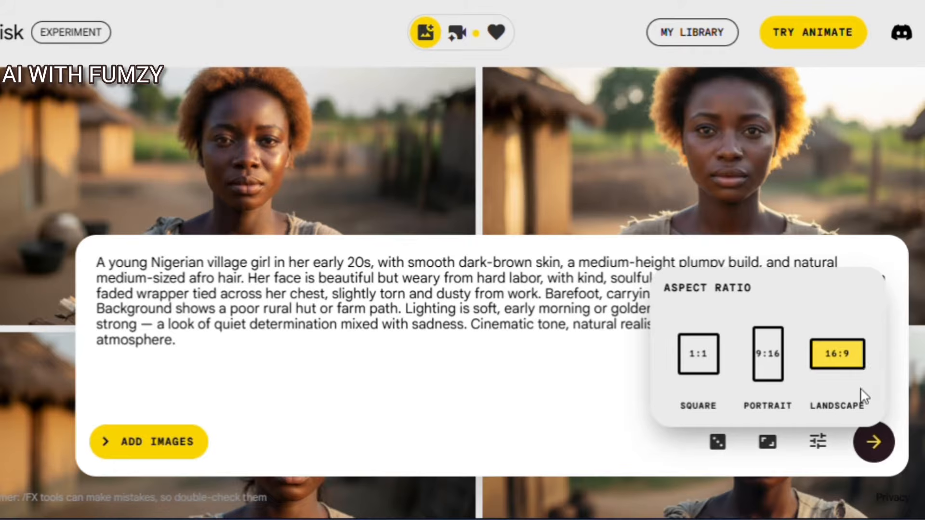
left_click(633, 436)
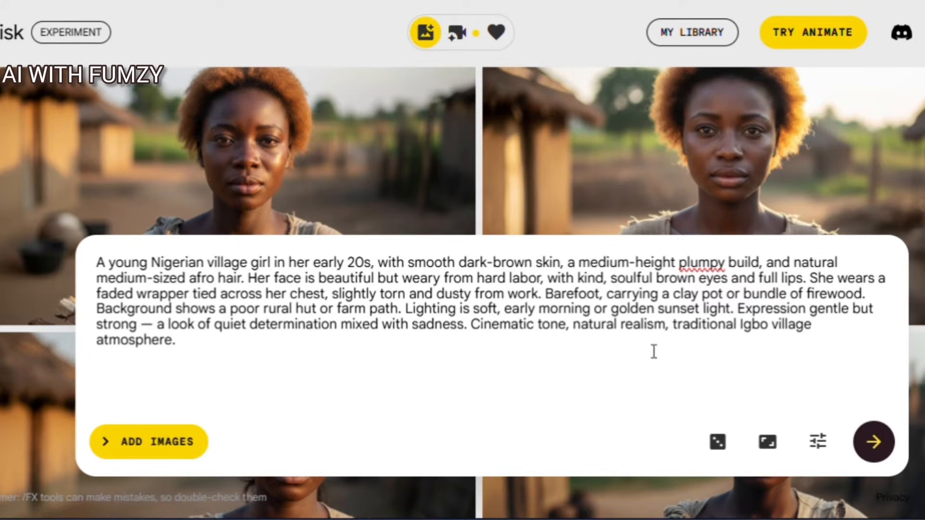
left_click(876, 456)
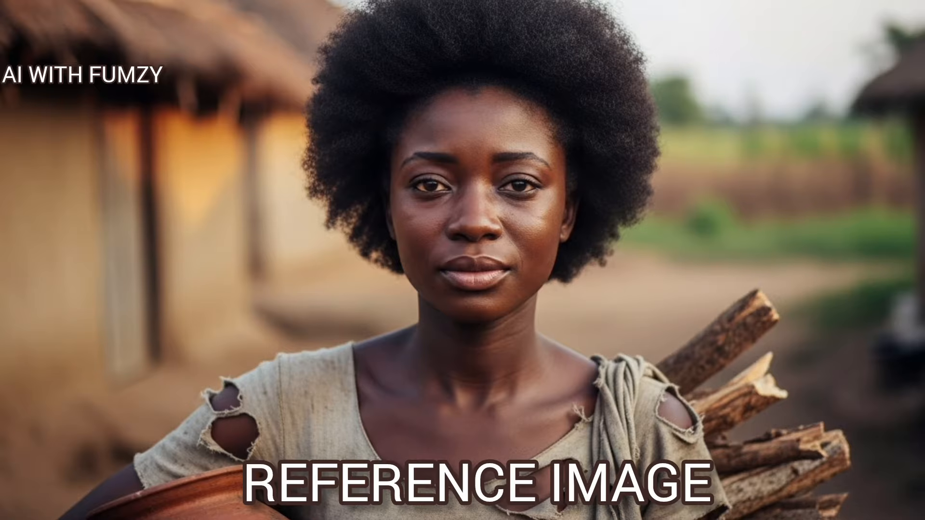
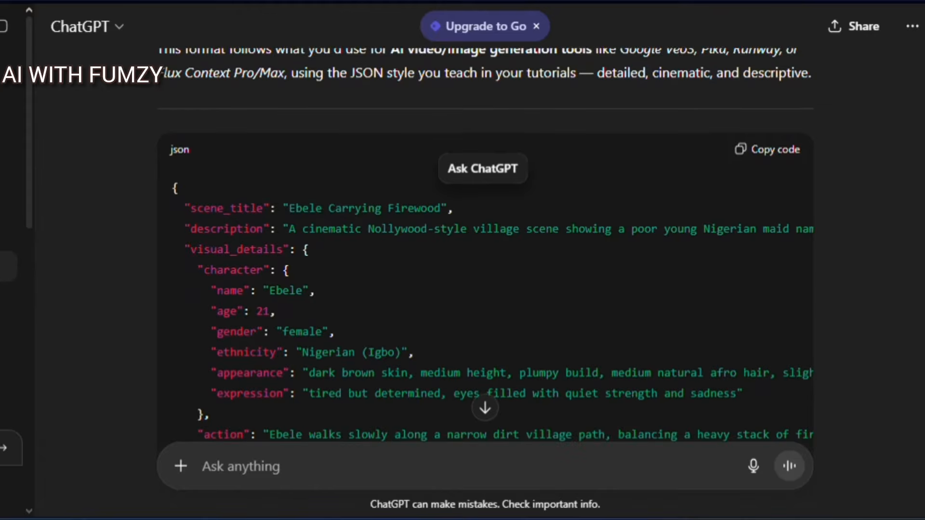
Step: Examine the "Ebele Carrying Firewood" JSON image prompt in ChatGPT, including its long description, appearance, action and environment lines
scroll(485, 265, "down", 2)
scroll(486, 313, "right", 5)
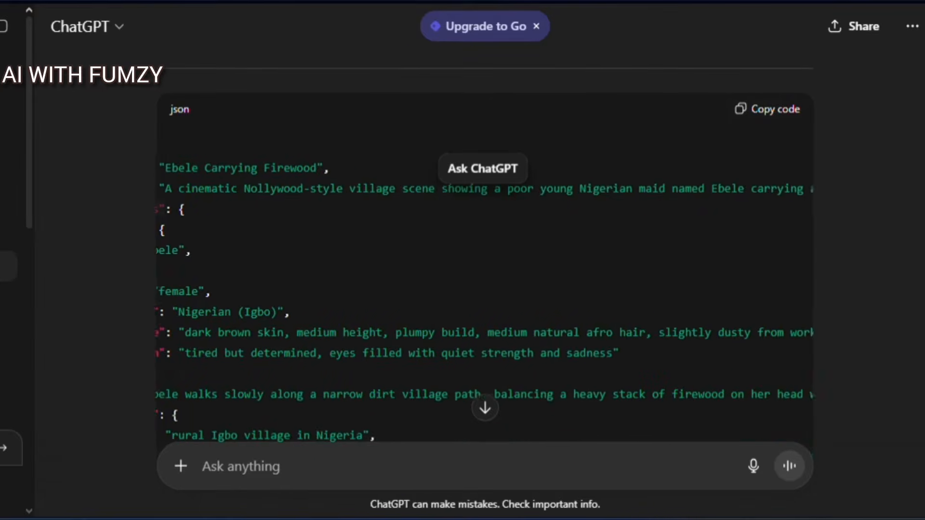
scroll(486, 314, "right", 5)
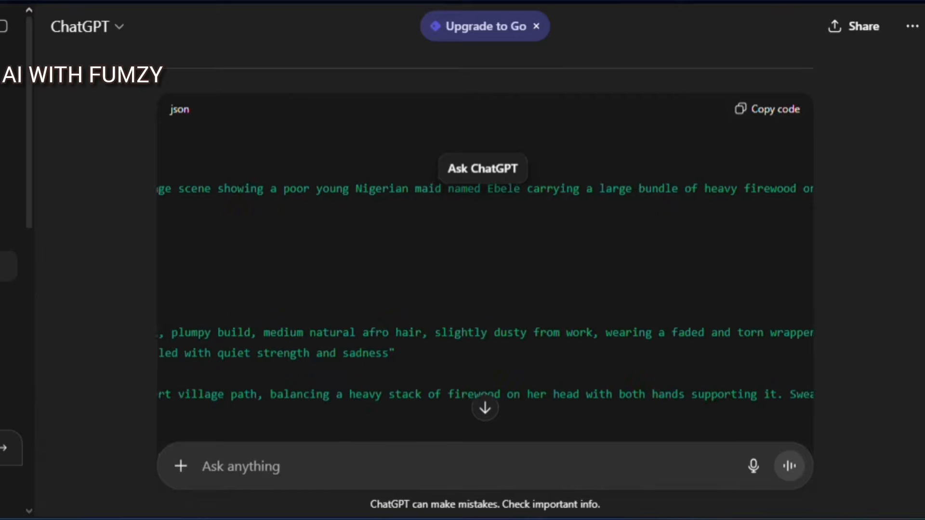
scroll(485, 265, "right", 2)
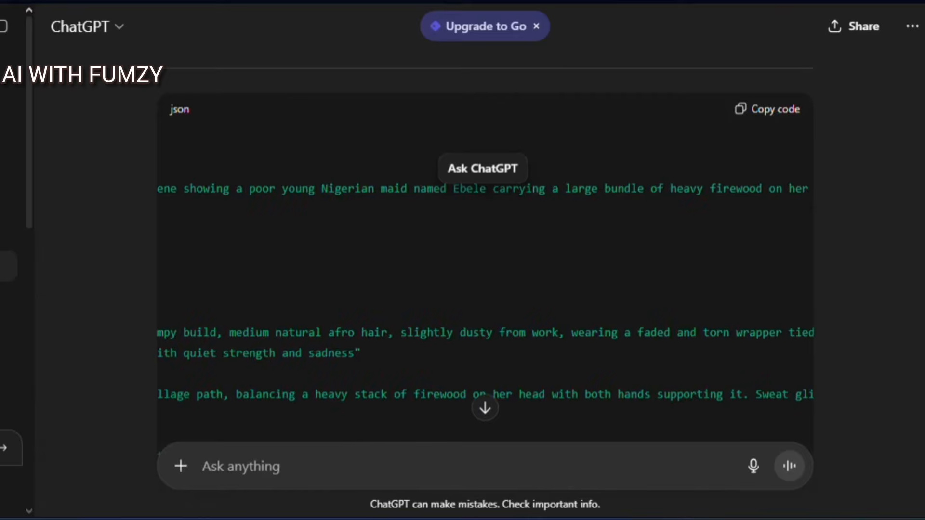
scroll(485, 265, "down", 3)
scroll(485, 265, "down", 1)
scroll(485, 265, "left", 5)
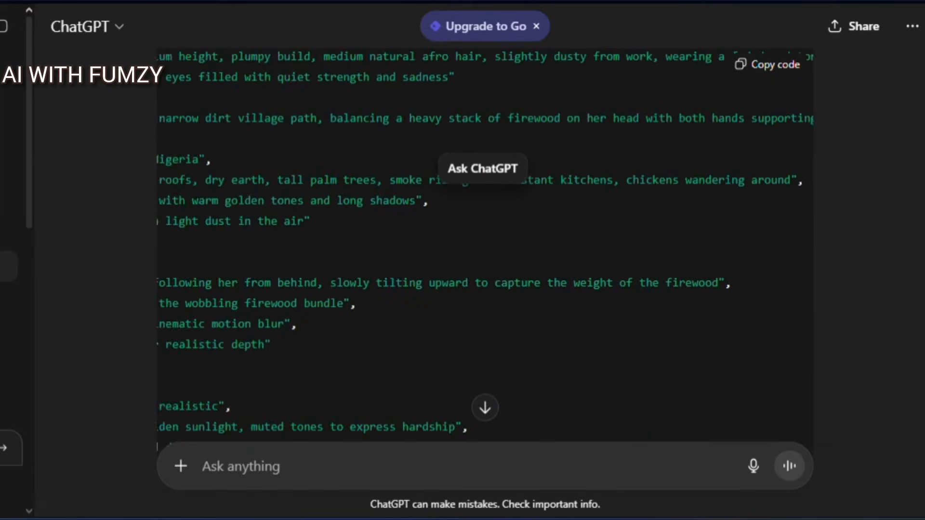
scroll(340, 263, "up", 6)
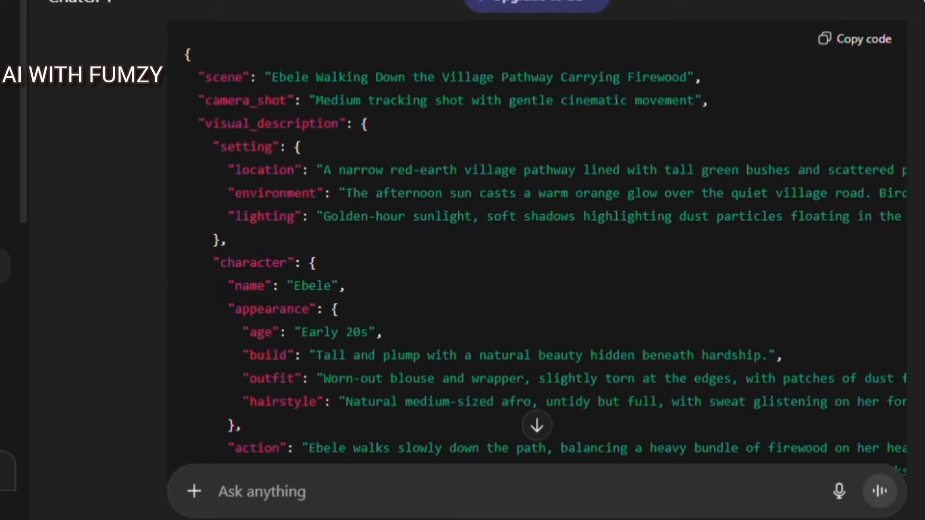
Step: Read through the JSON animation prompt for Ebele walking down the village pathway, from the setting to the soundscape
scroll(545, 259, "down", 3)
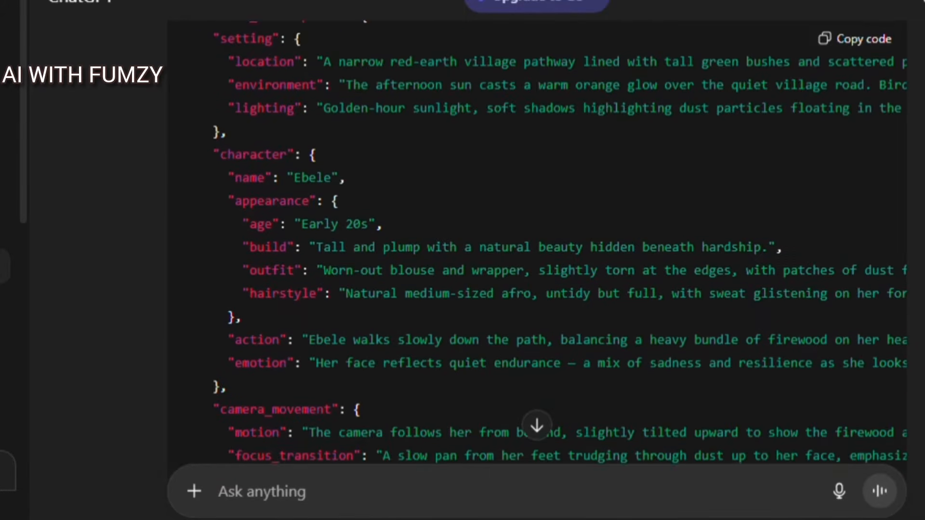
scroll(537, 241, "down", 5)
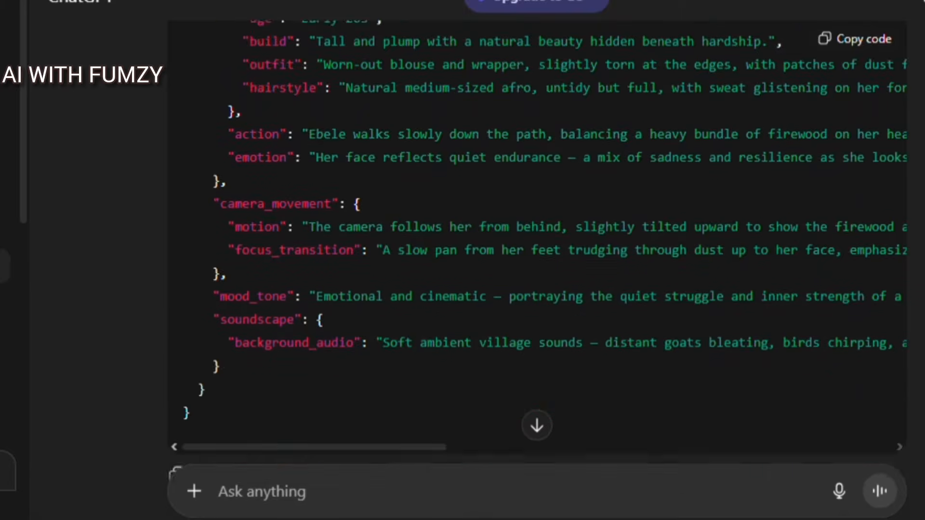
scroll(537, 241, "down", 4)
scroll(537, 144, "right", 10)
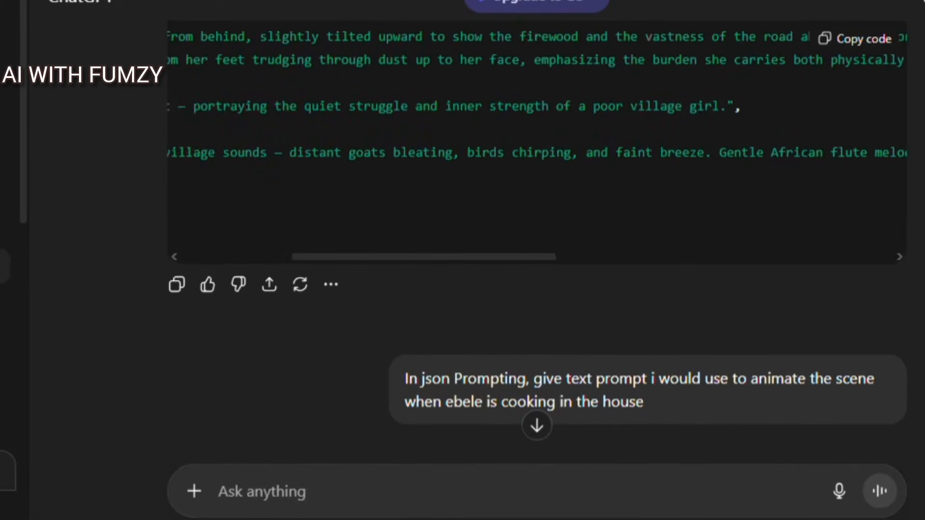
scroll(536, 145, "left", 3)
scroll(537, 241, "up", 7)
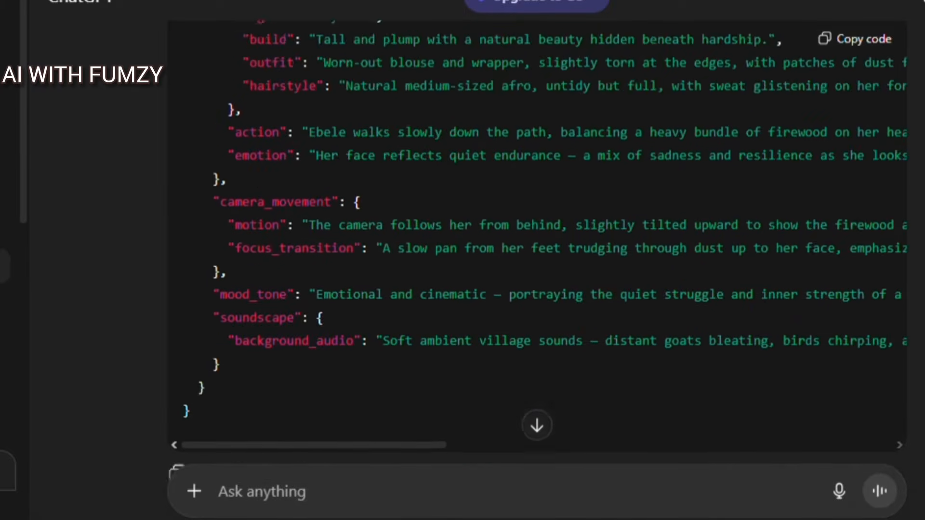
scroll(537, 241, "down", 3)
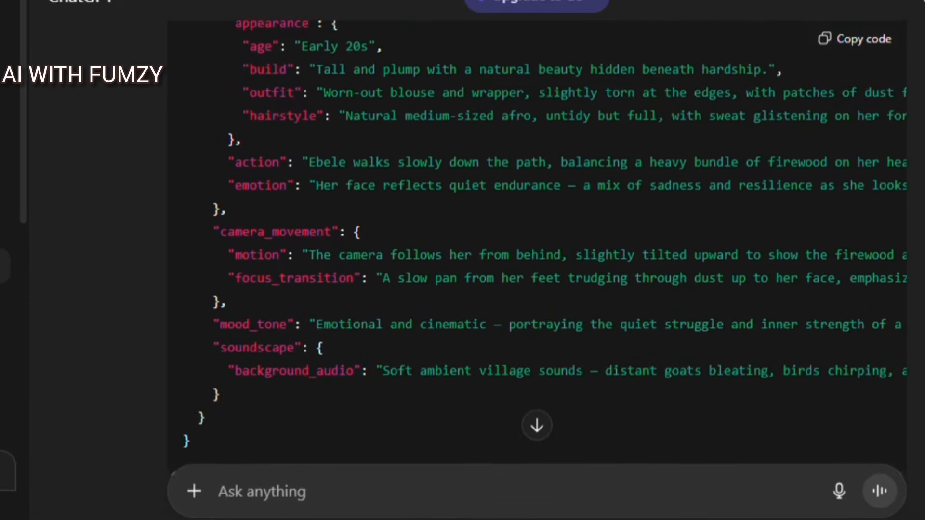
Step: Review the request for a JSON animation prompt of Ebele cooking and the beginning of the resulting code
scroll(536, 241, "down", 7)
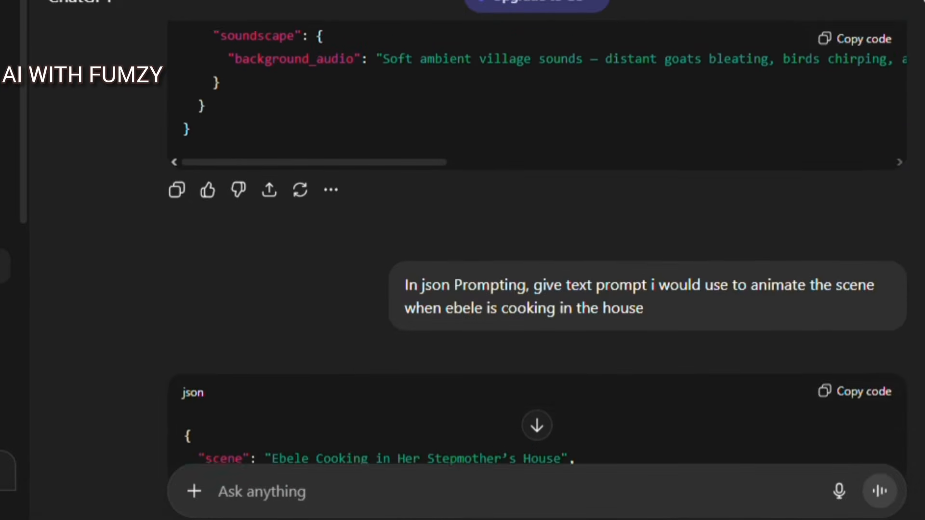
scroll(537, 241, "down", 1)
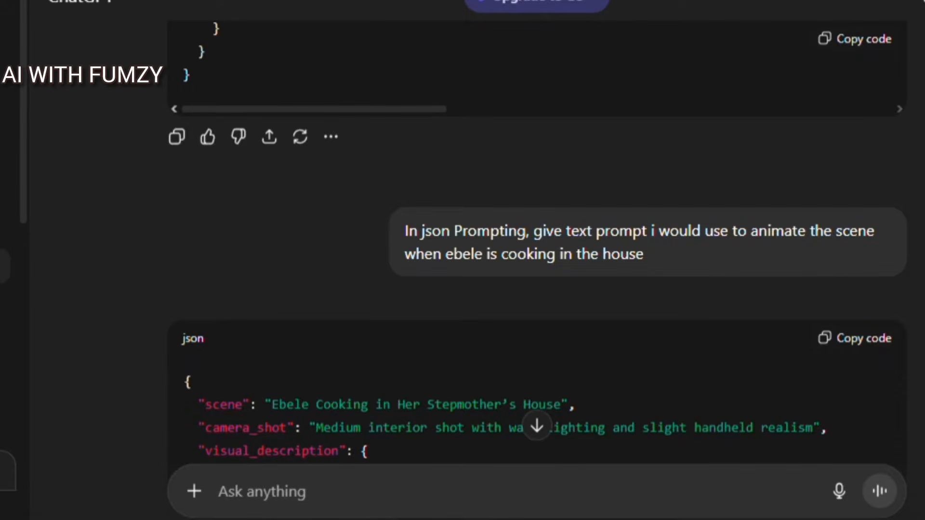
scroll(536, 241, "down", 4)
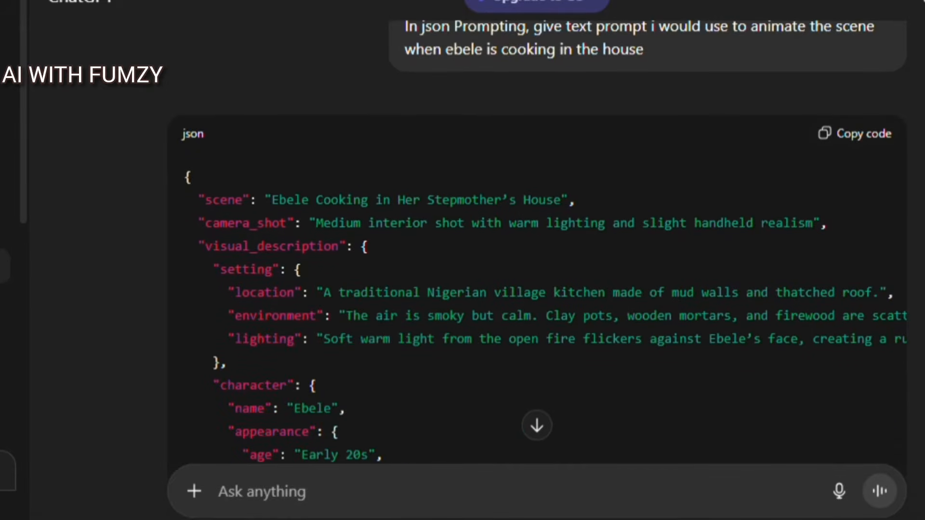
scroll(537, 241, "down", 2)
scroll(537, 241, "up", 5)
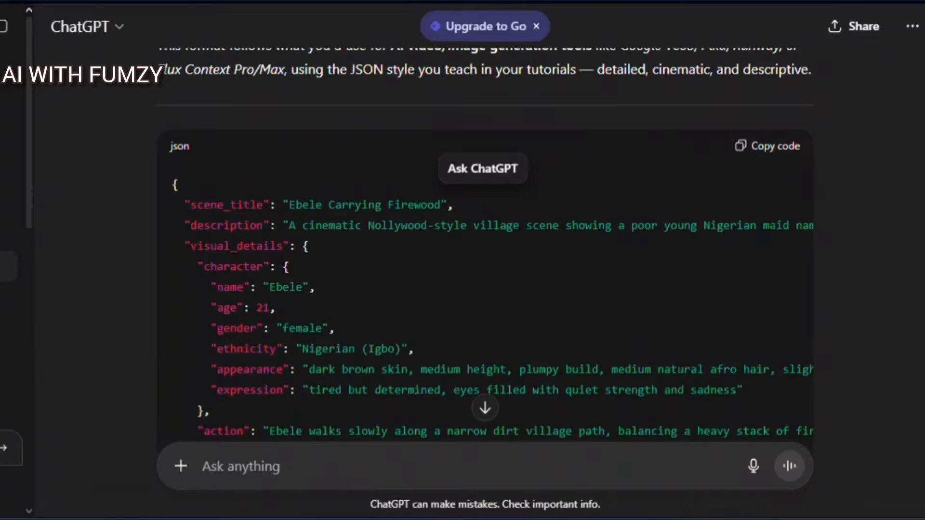
Step: Look over the "Ebele Carrying Firewood" JSON prompt again, from the character details to the camera directions
scroll(485, 241, "down", 2)
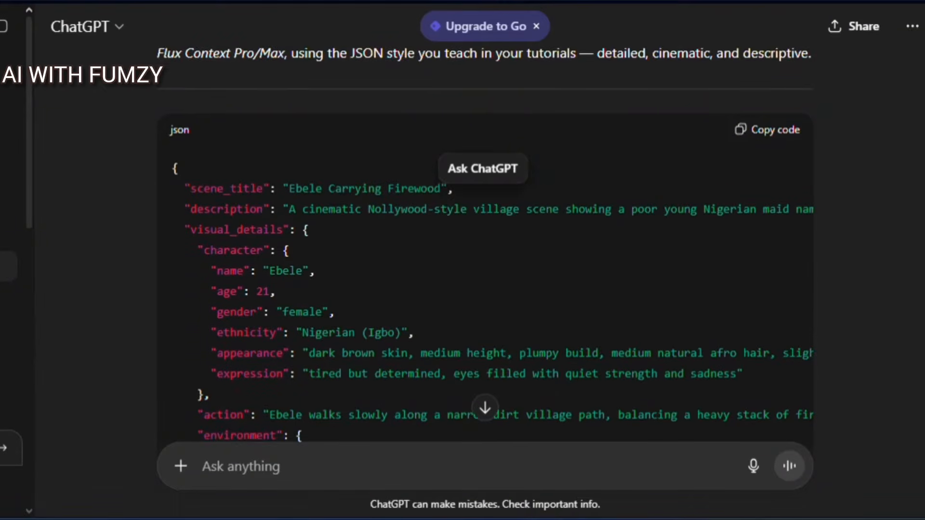
scroll(485, 241, "down", 5)
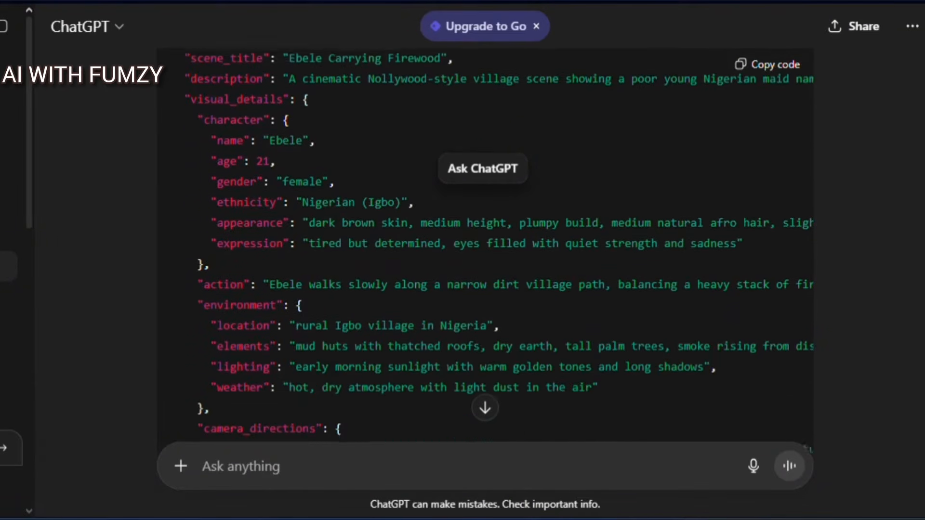
scroll(485, 241, "down", 2)
scroll(485, 240, "down", 3)
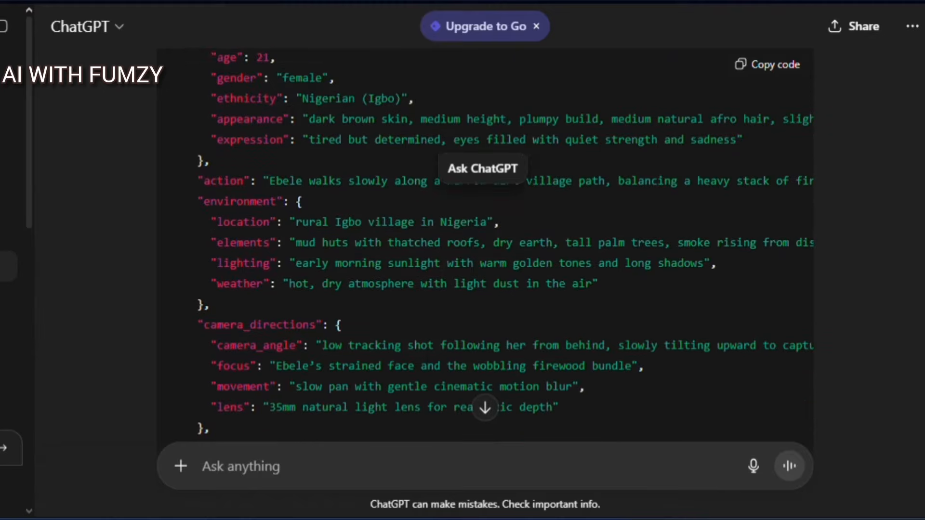
scroll(567, 332, "down", 2)
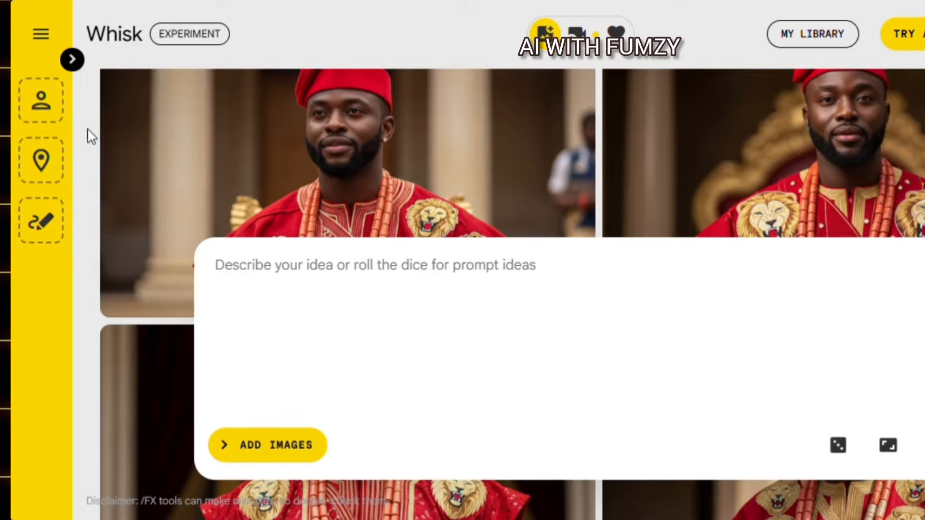
Step: Upload the portrait of the afro-haired young woman in torn clothes as the subject reference image
left_click(70, 62)
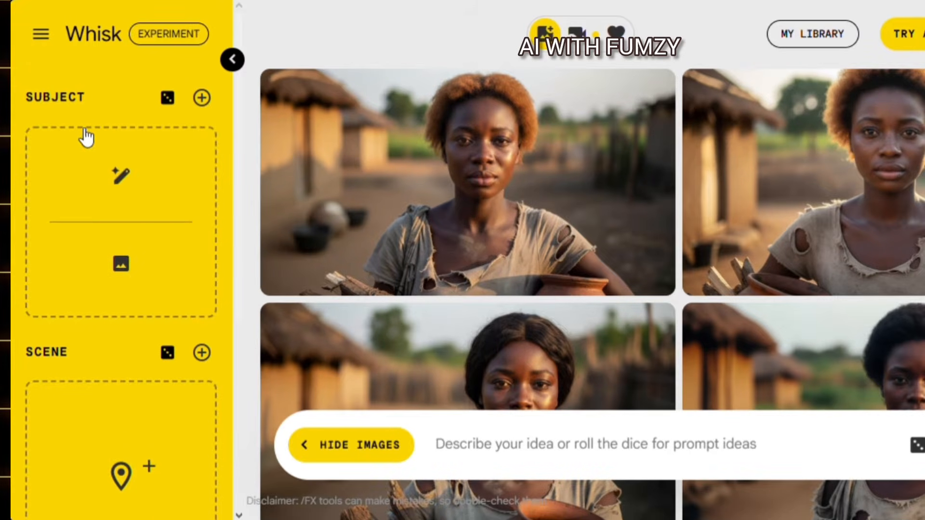
left_click(232, 61)
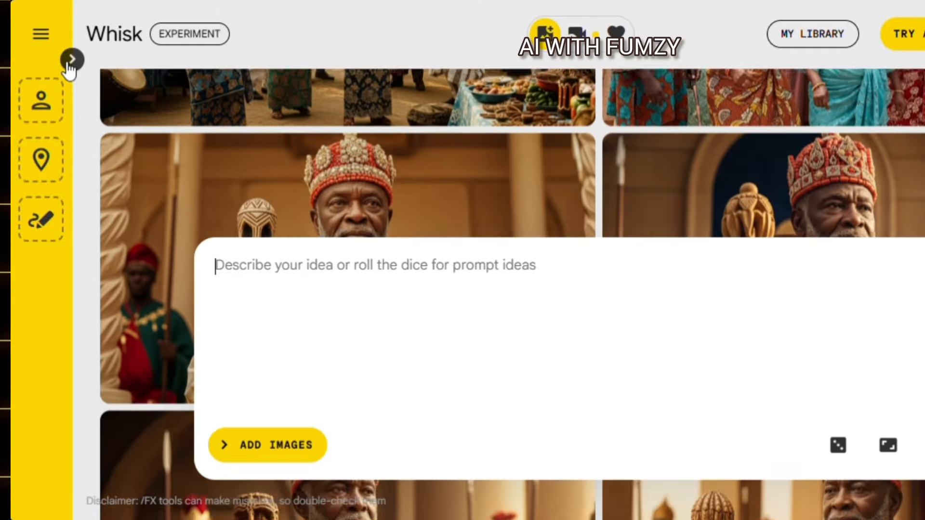
left_click(72, 59)
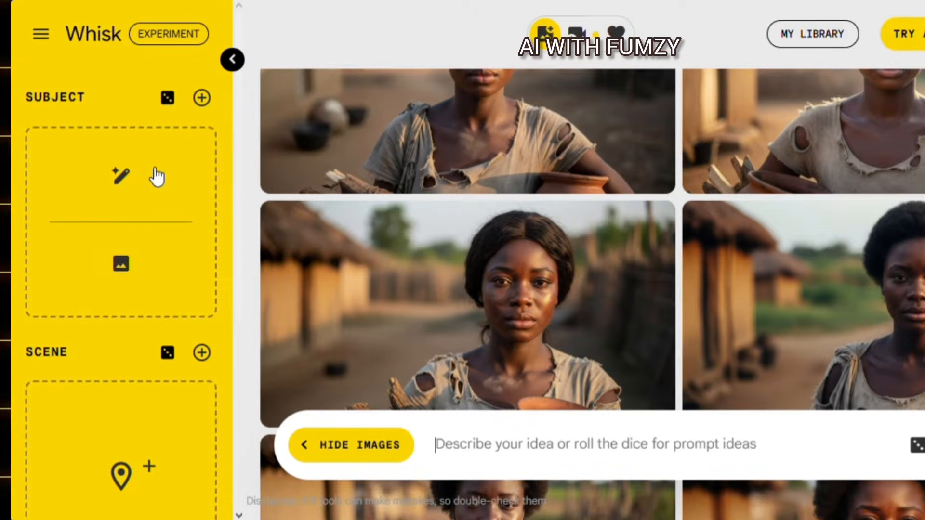
mouse_move(331, 300)
scroll(331, 300, "down", 2)
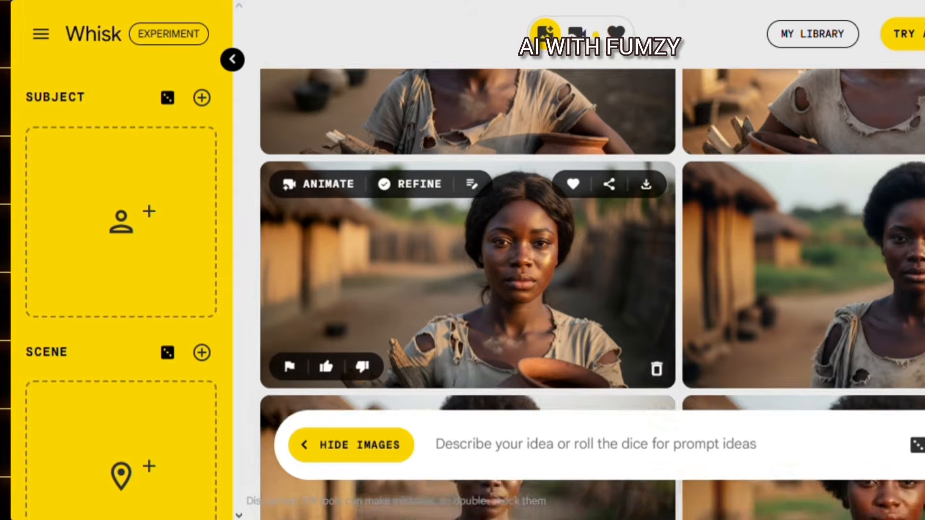
left_click(121, 261)
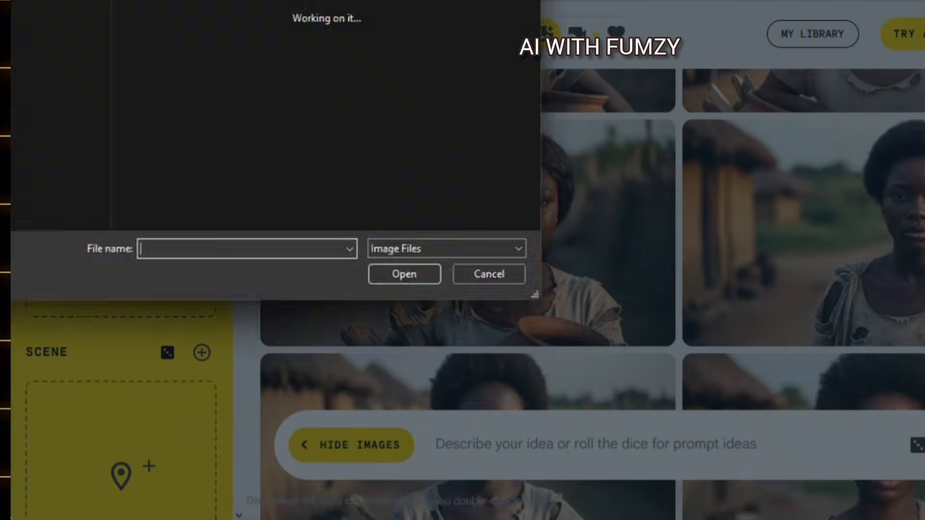
scroll(323, 118, "down", 5)
scroll(323, 118, "down", 12)
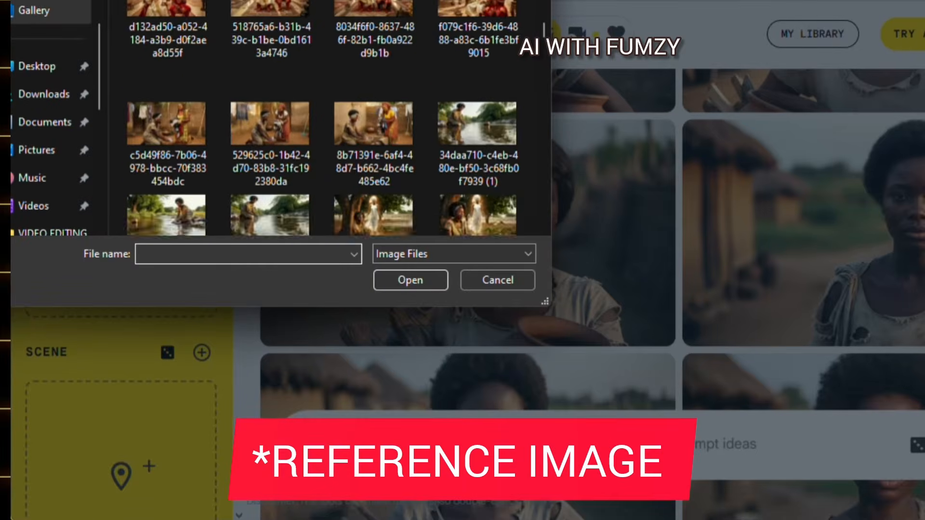
left_click(271, 92)
key("Return")
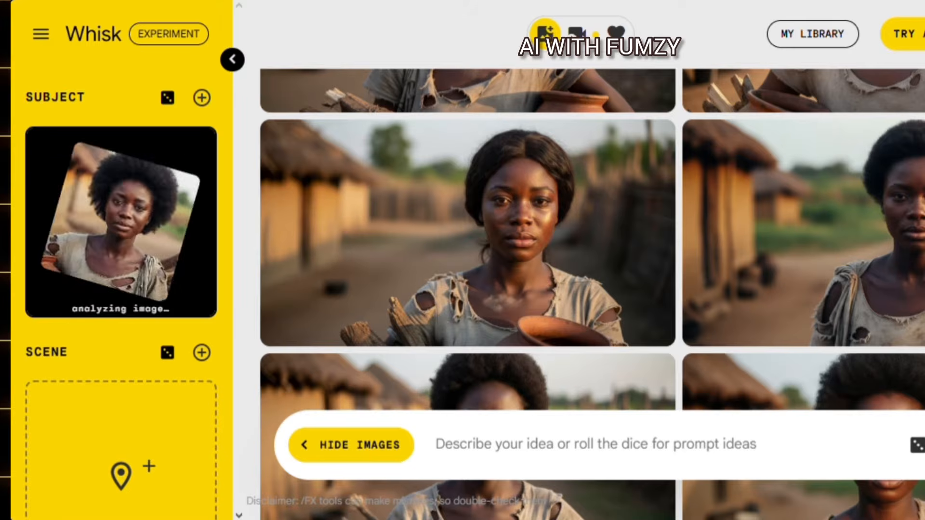
Step: Add extra empty subject slots below the young woman's reference image and look over the scene and style sections
left_click(202, 99)
scroll(204, 100, "down", 3)
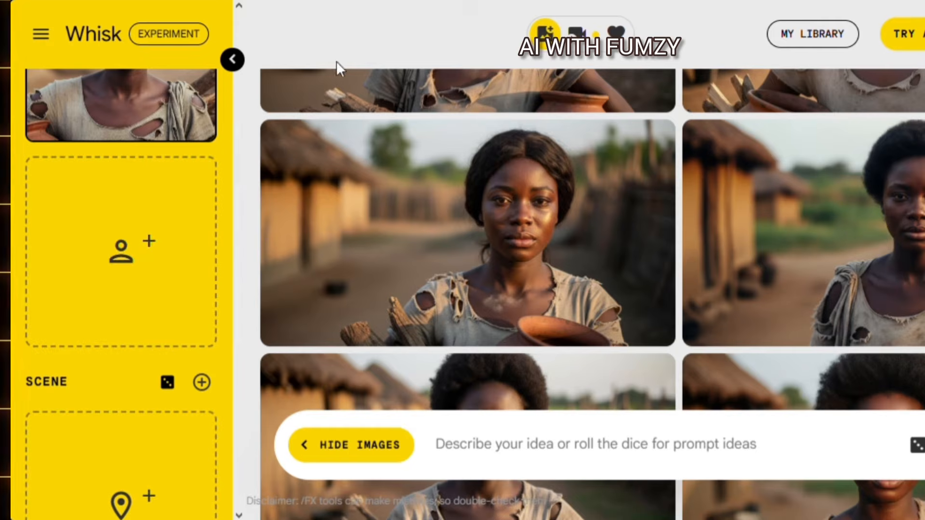
scroll(121, 294, "down", 3)
scroll(592, 241, "up", 3)
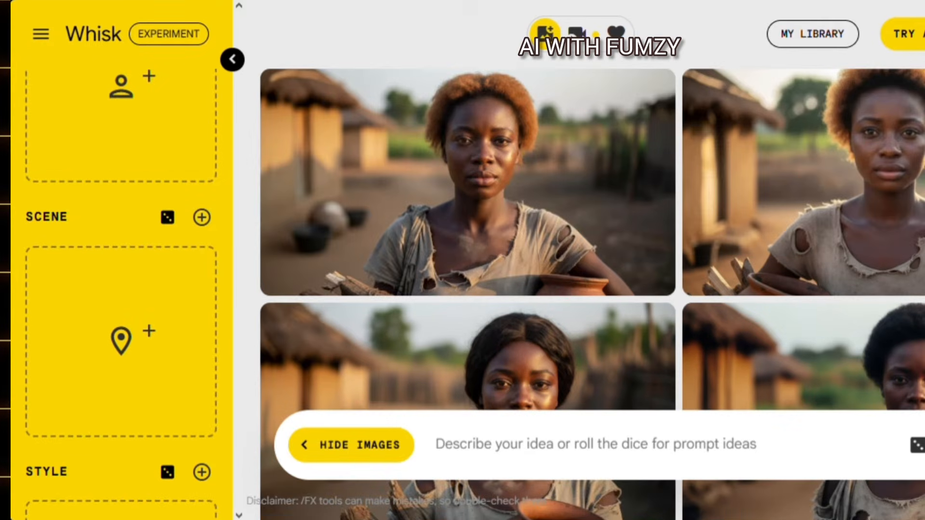
scroll(193, 159, "up", 6)
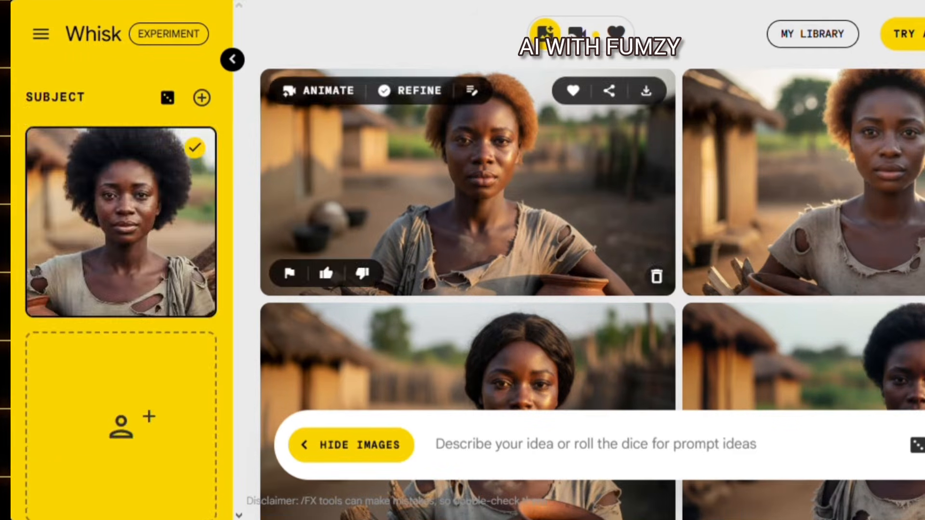
left_click(202, 91)
left_click(203, 98)
right_click(203, 99)
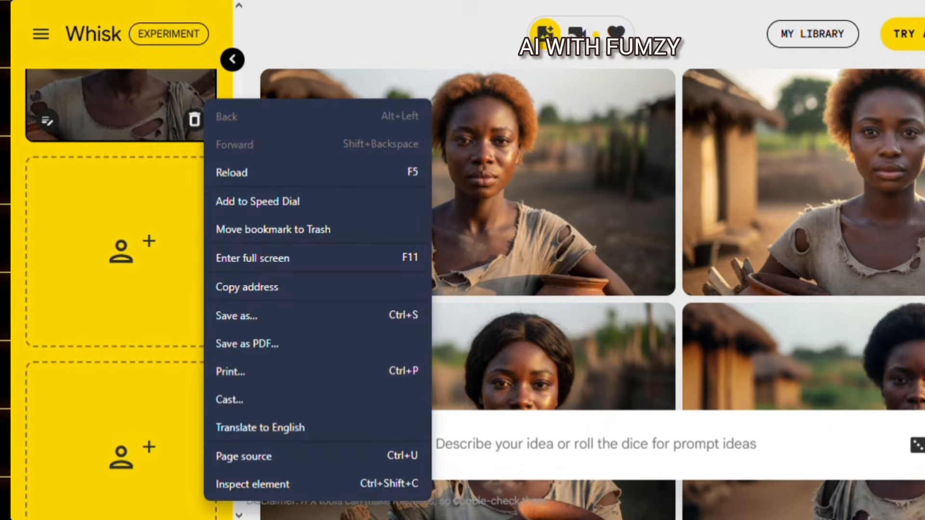
left_click(201, 98)
scroll(121, 241, "up", 3)
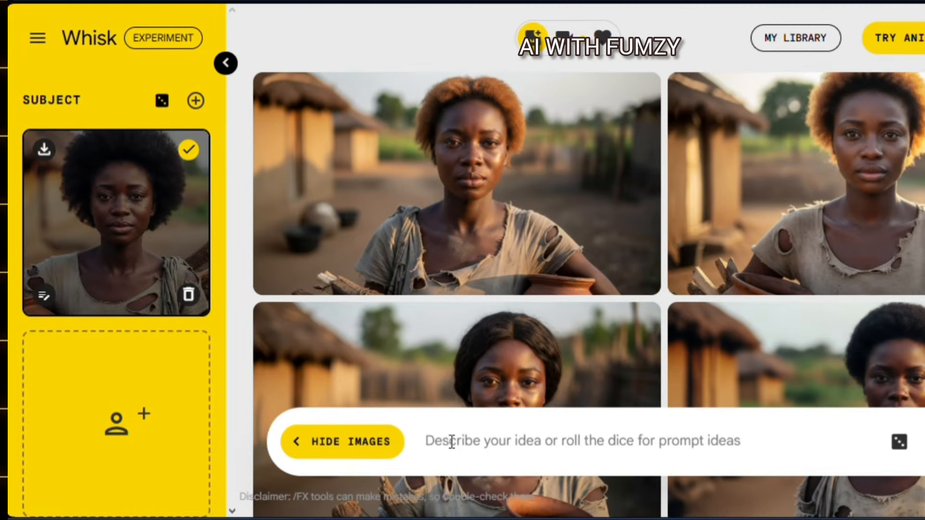
Step: Paste the JSON prompt for Ebele carrying firewood, generate the images with her subject reference, and view them
key("ctrl+v")
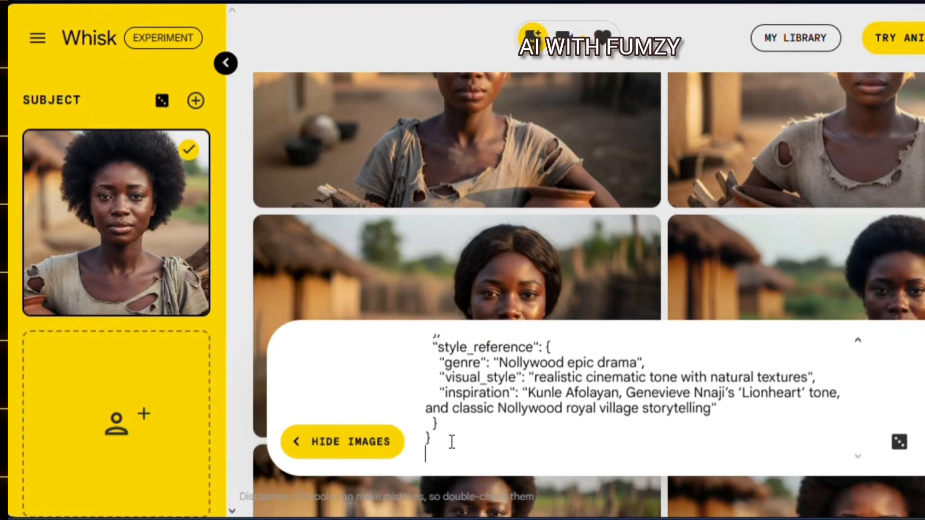
left_click(565, 362)
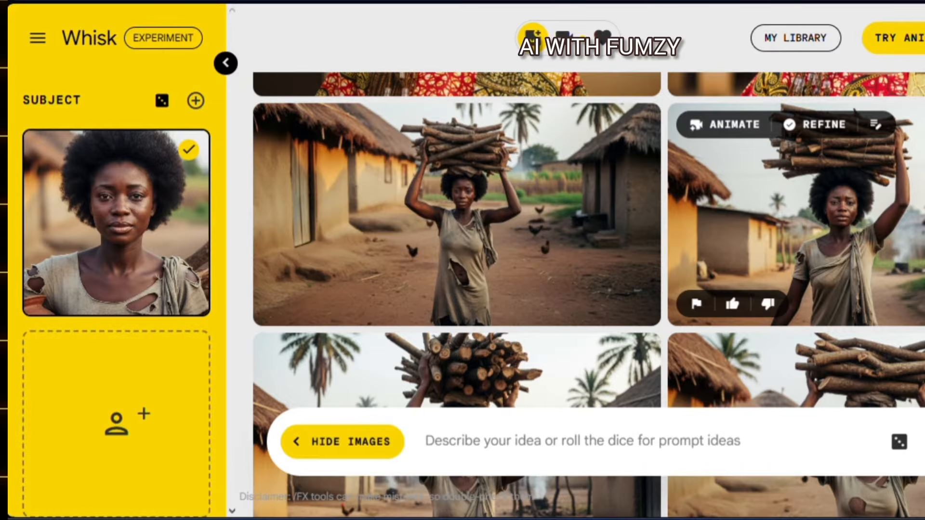
scroll(795, 217, "down", 5)
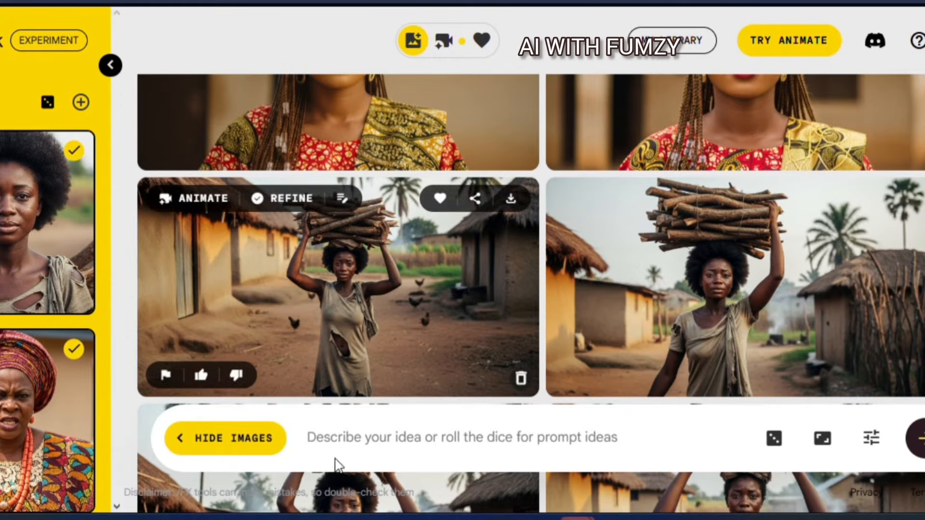
Step: Paste the copied prompt with both women selected as subjects, and check the two subject reference images
left_click(344, 440)
key("ctrl+v")
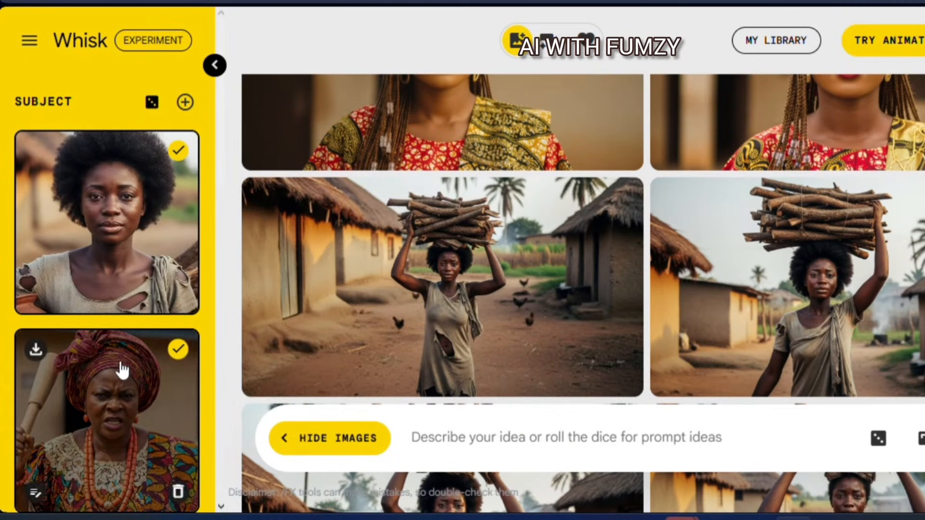
scroll(107, 294, "down", 7)
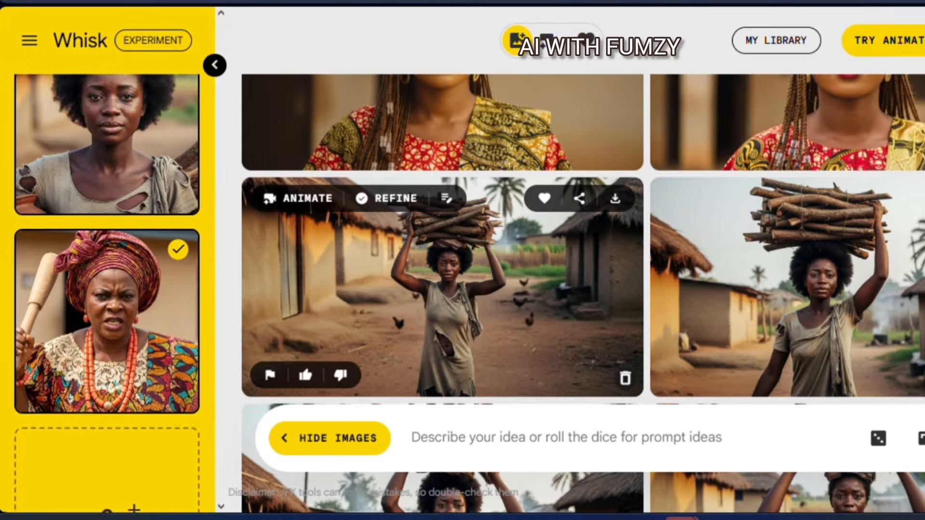
scroll(107, 231, "up", 3)
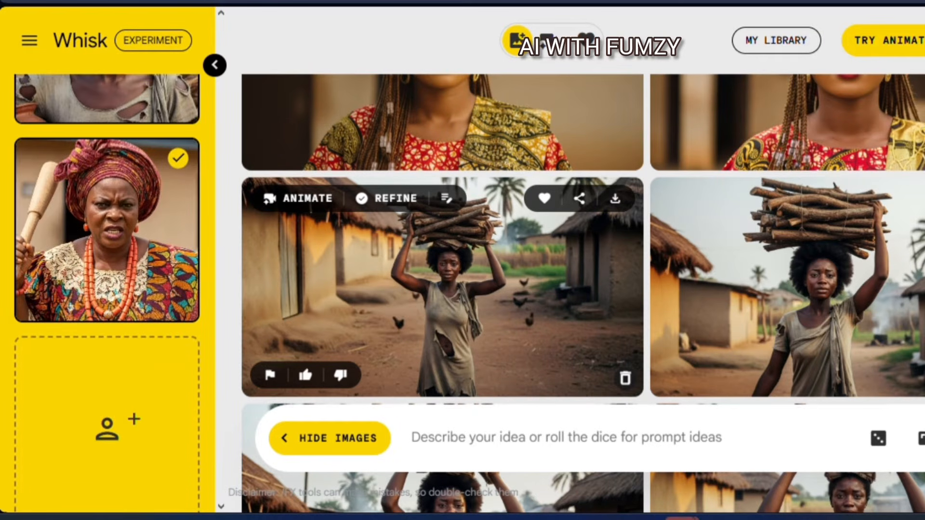
scroll(107, 294, "up", 4)
scroll(107, 294, "down", 3)
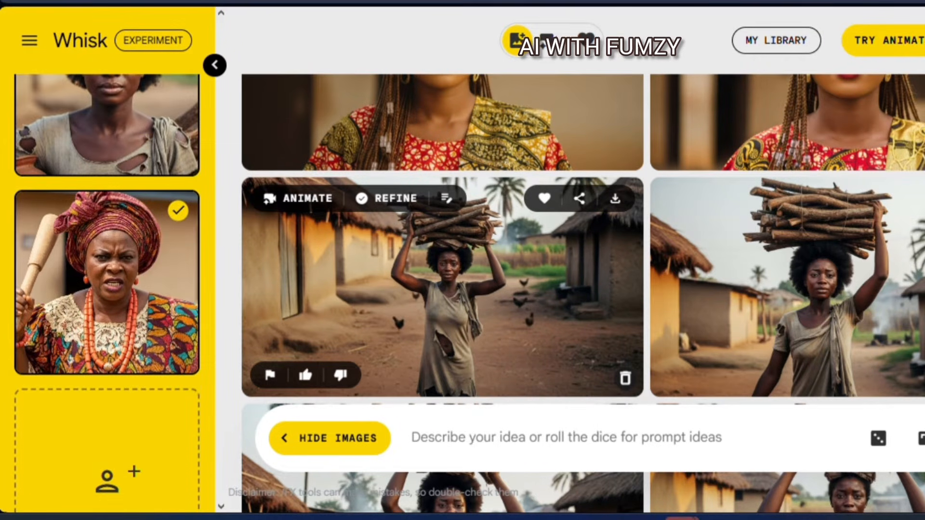
scroll(107, 294, "down", 3)
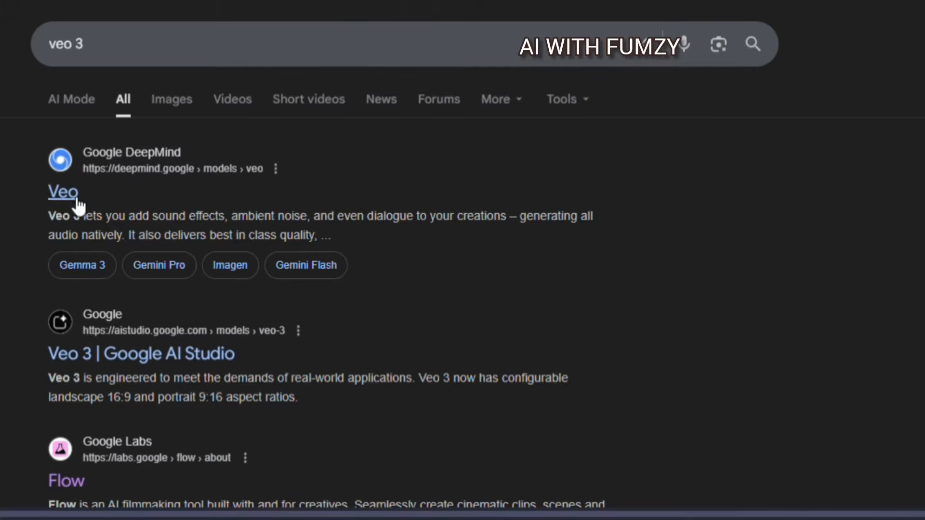
Step: Open Google Labs' Flow page from the "veo 3" search results
left_click(69, 486)
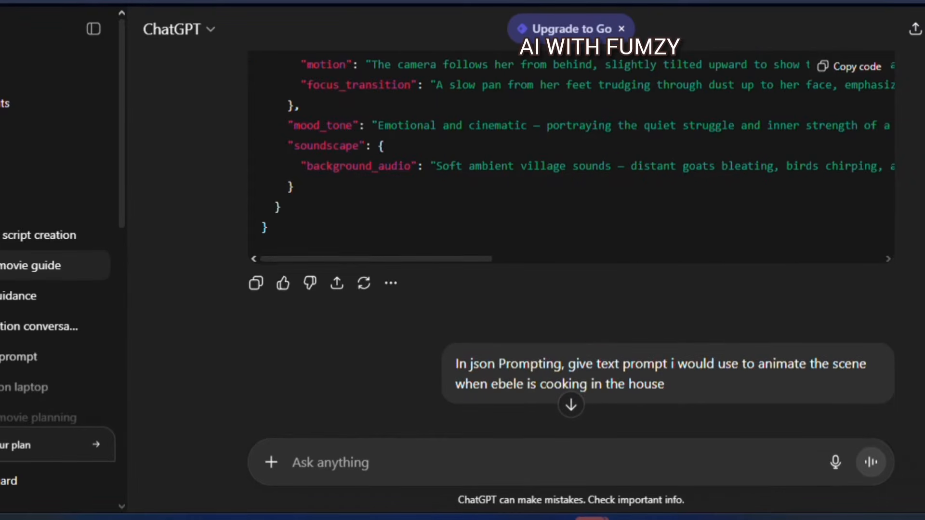
Step: Switch to ChatGPT and compare the JSON animation prompts for Ebele walking with firewood and cooking in her stepmother's house
scroll(571, 241, "up", 8)
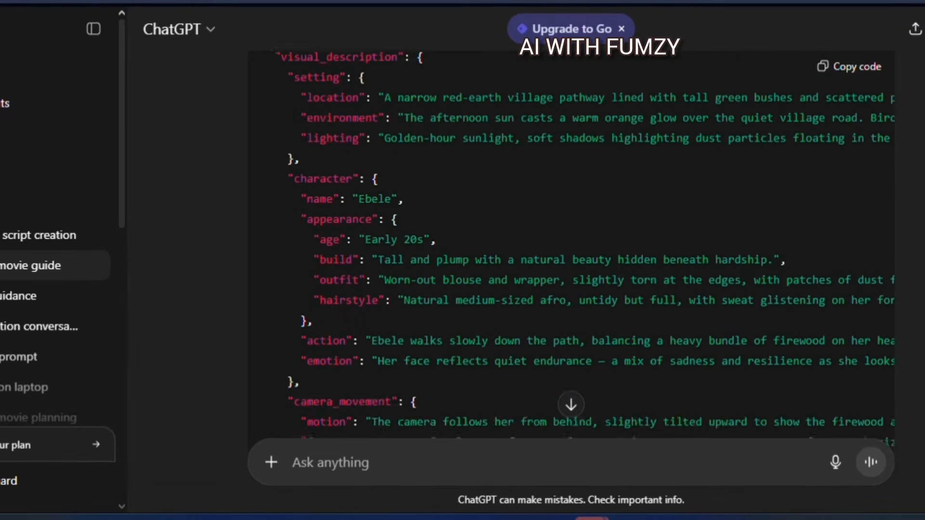
scroll(572, 231, "down", 1)
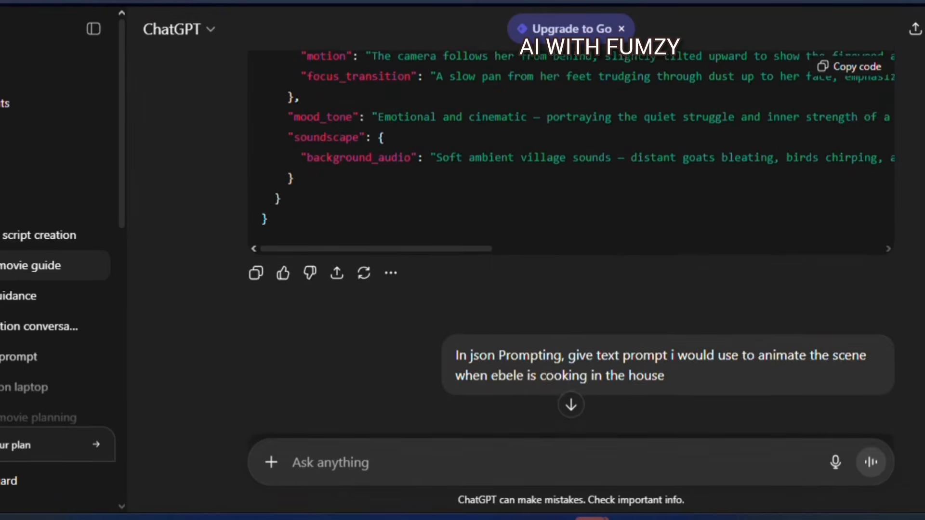
scroll(572, 241, "down", 2)
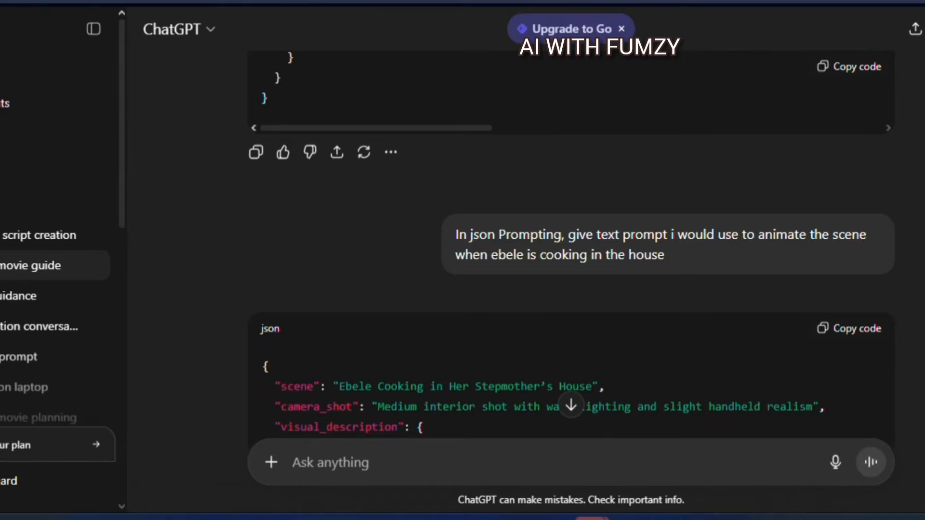
scroll(572, 240, "down", 3)
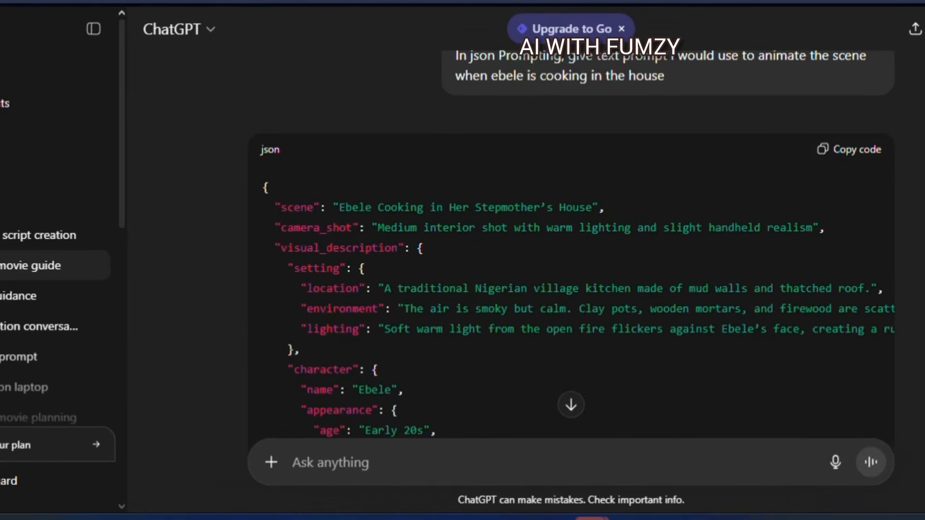
scroll(571, 241, "down", 2)
scroll(572, 240, "up", 5)
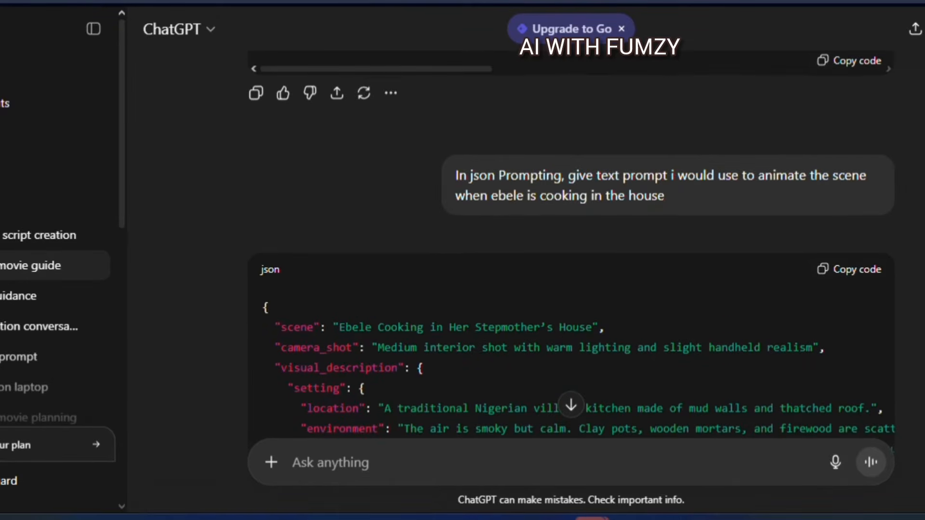
scroll(571, 241, "down", 1)
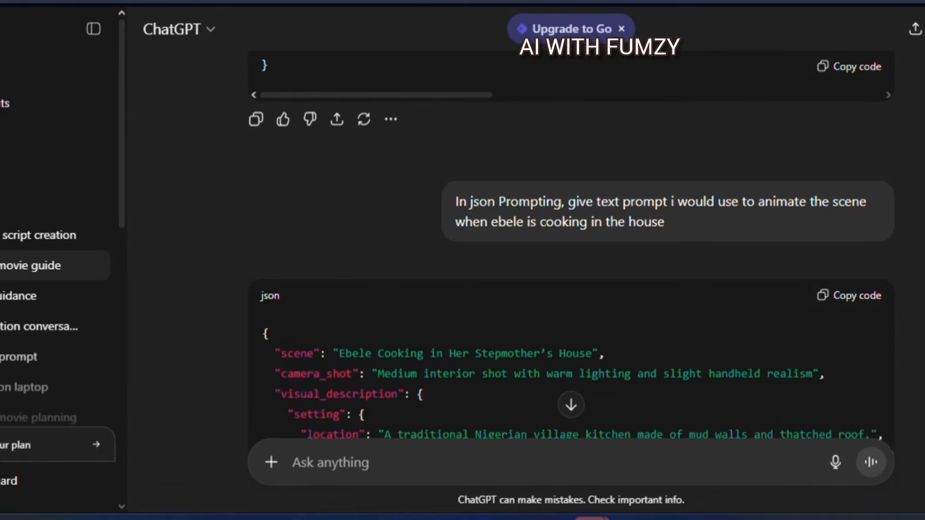
scroll(572, 241, "down", 7)
scroll(571, 241, "up", 12)
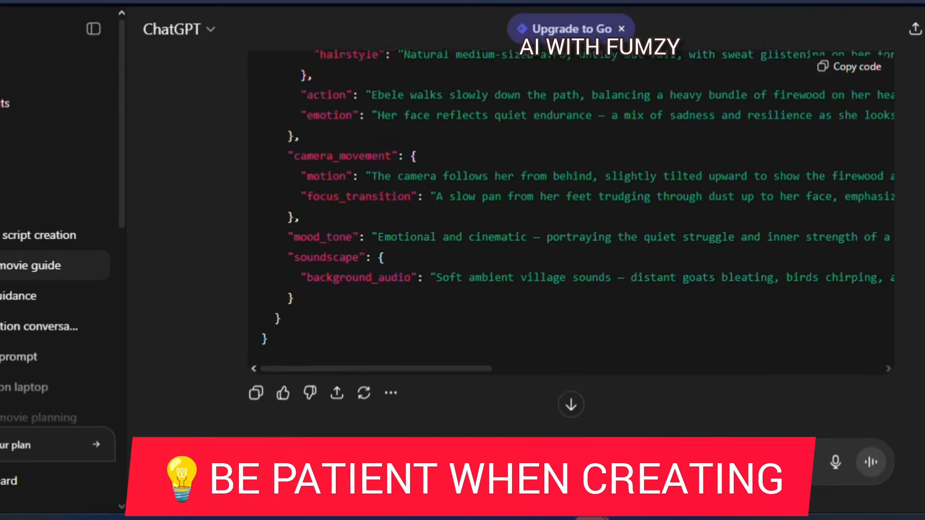
scroll(571, 241, "down", 15)
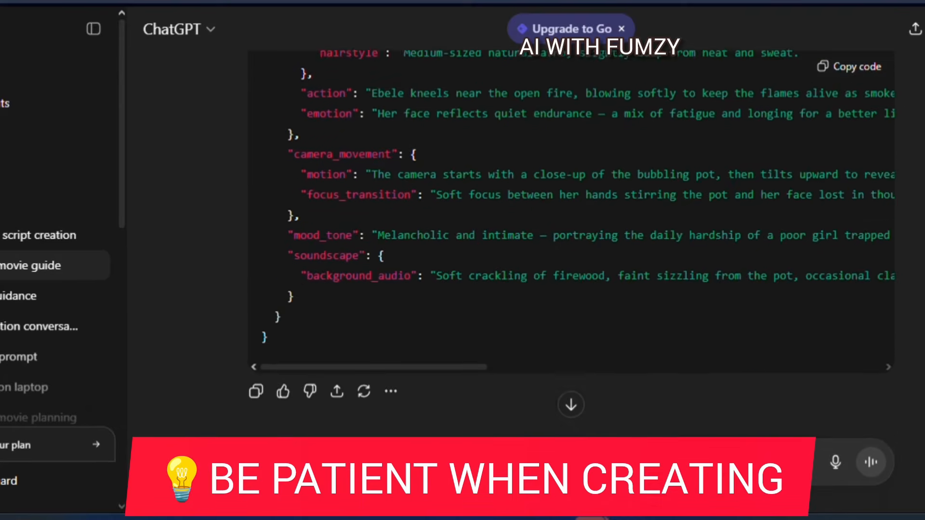
scroll(572, 241, "down", 1)
Step: Read the request and JSON animation prompt for Ebele sweeping the compound while her stepmother scolds her
scroll(571, 241, "down", 5)
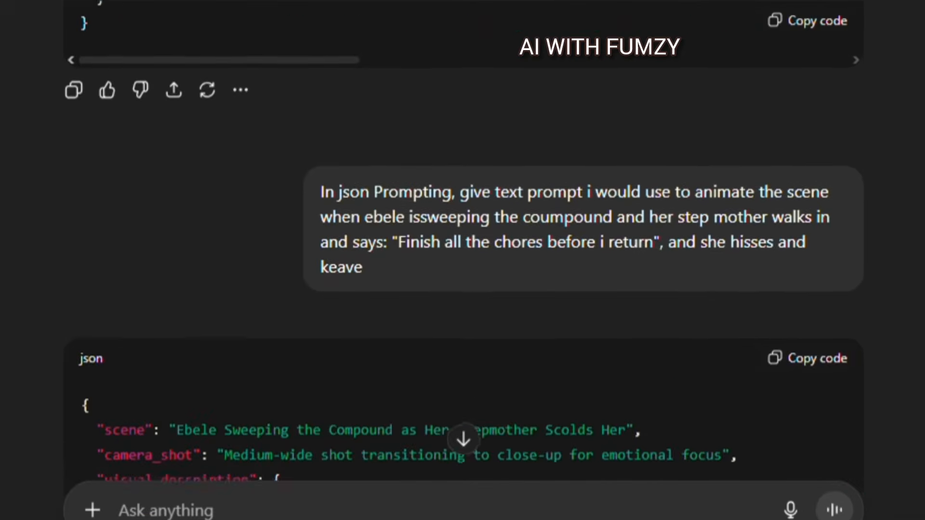
scroll(464, 241, "down", 2)
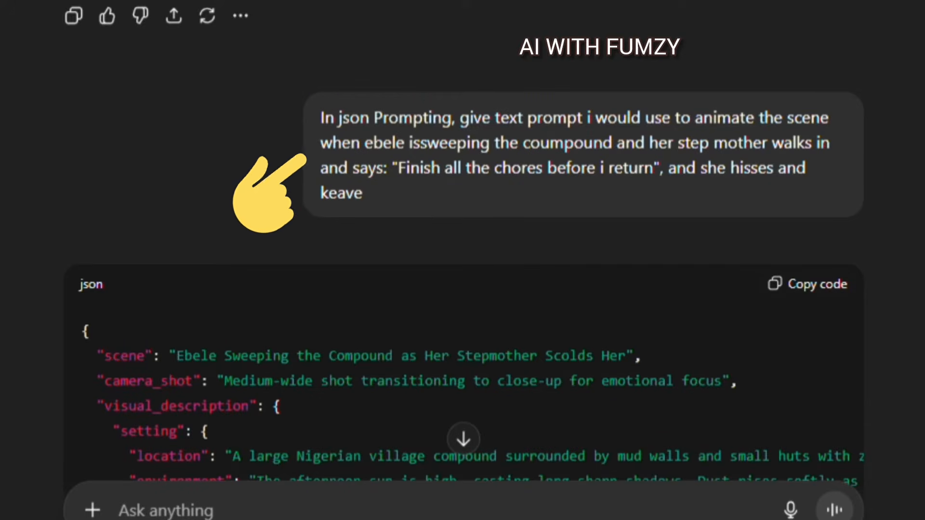
scroll(463, 241, "down", 2)
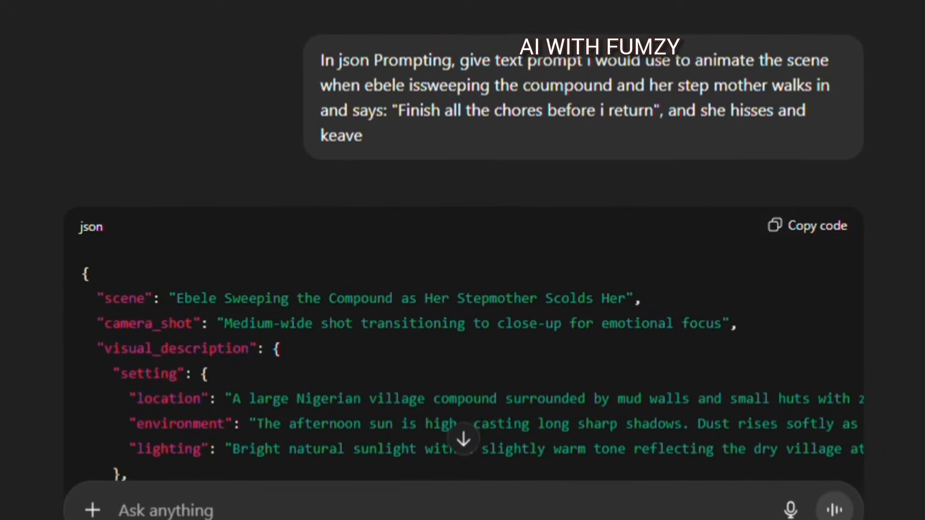
scroll(463, 240, "down", 3)
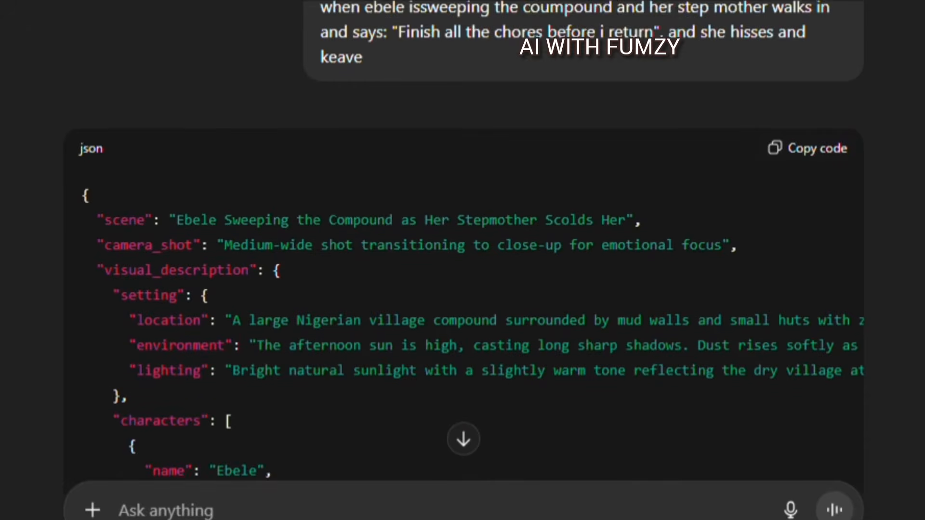
scroll(463, 241, "down", 1)
scroll(464, 241, "up", 1)
scroll(464, 241, "down", 1)
scroll(463, 241, "up", 4)
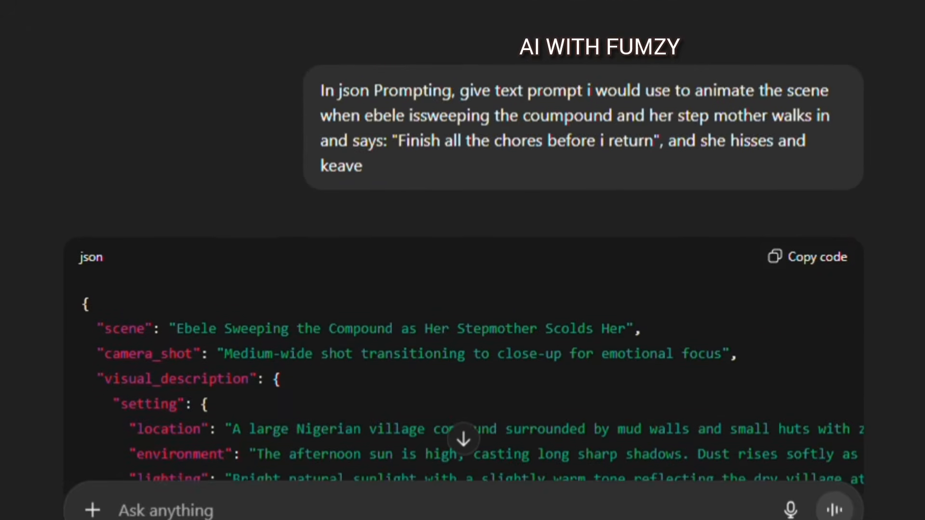
scroll(463, 240, "down", 3)
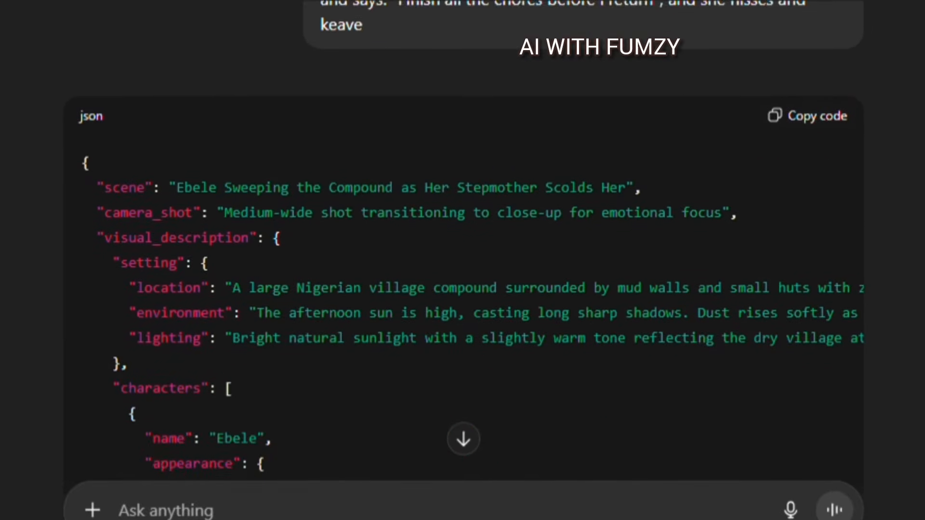
Step: Review the setting details and Ebele's appearance, action and emotion in the JSON prompt for the compound-sweeping scene
scroll(463, 241, "down", 5)
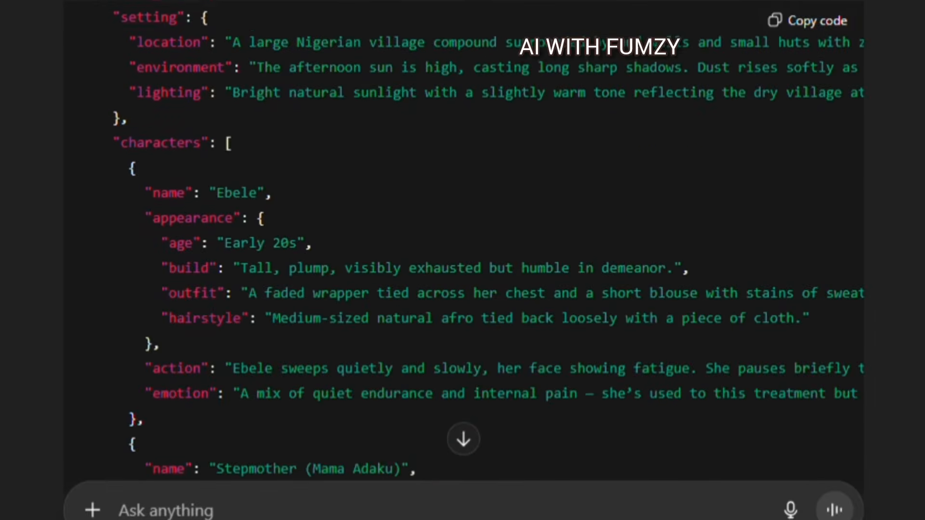
scroll(463, 241, "down", 2)
scroll(463, 241, "up", 3)
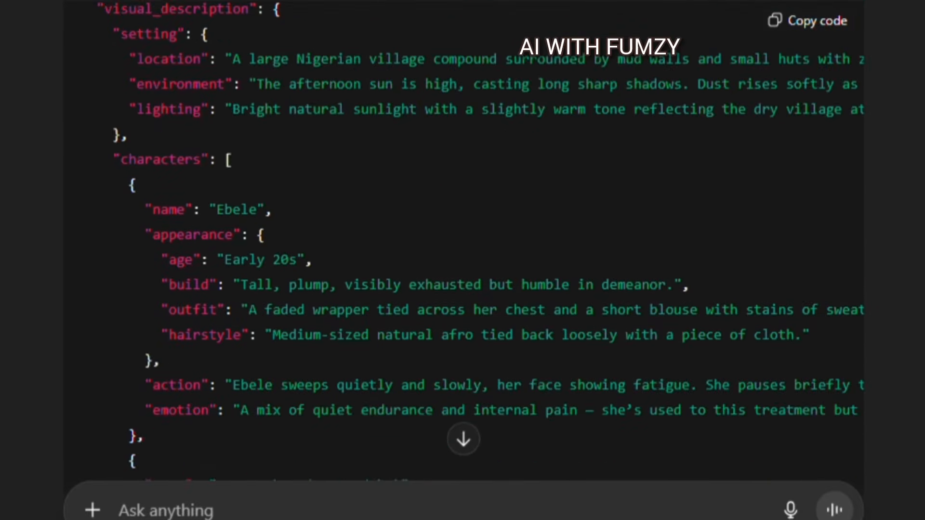
scroll(463, 241, "up", 3)
scroll(463, 241, "down", 1)
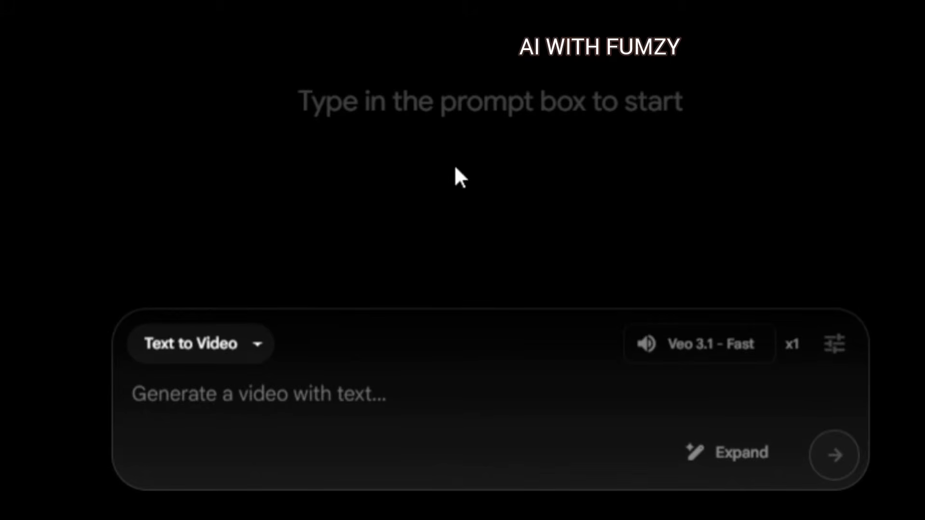
Step: In Flow, switch to Frames to Video and upload the image of Ebele carrying firewood as the start frame, cropped to Landscape
left_click(262, 345)
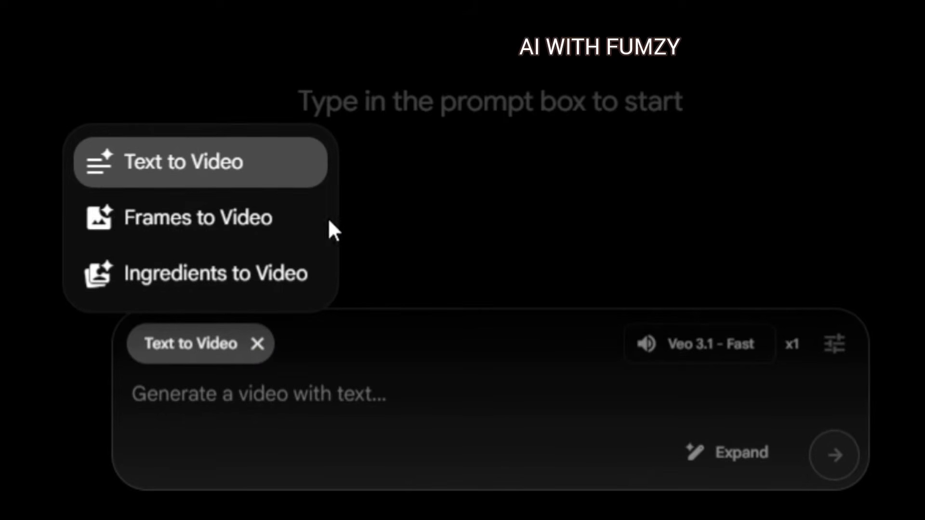
left_click(250, 232)
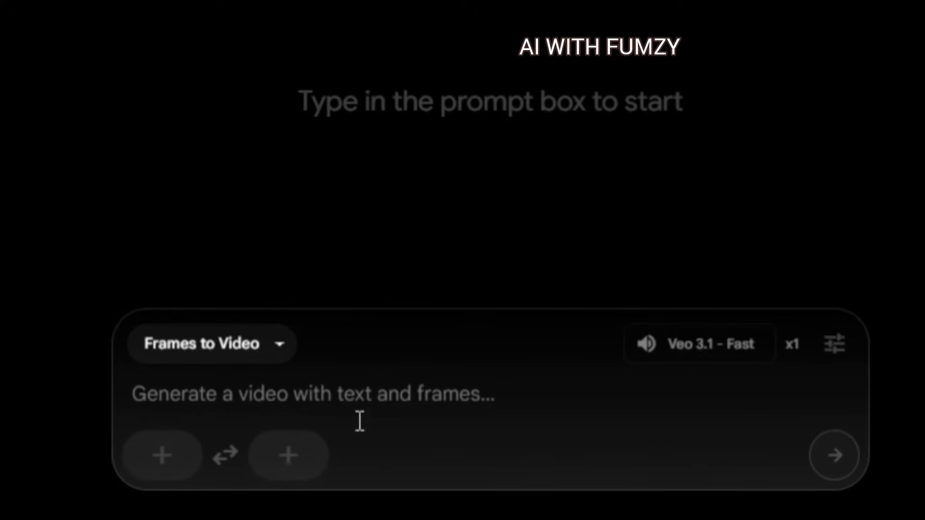
left_click(172, 470)
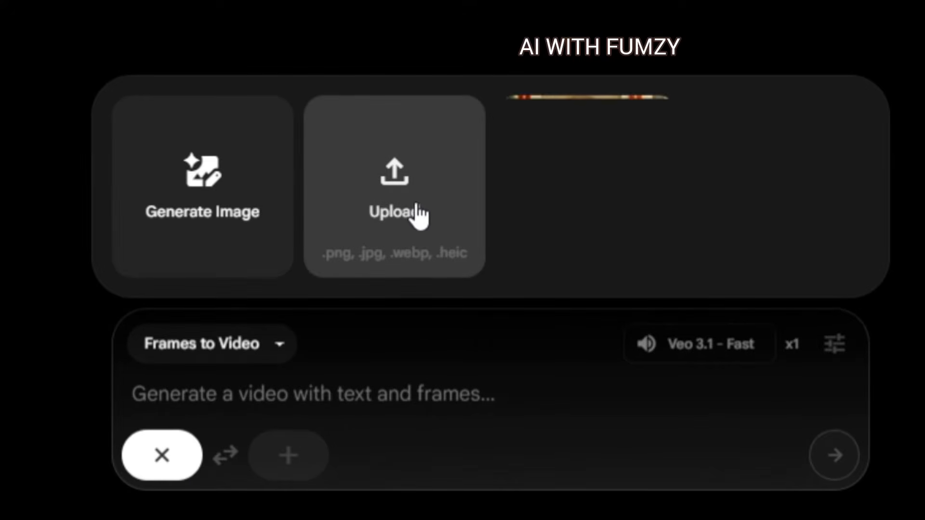
left_click(412, 217)
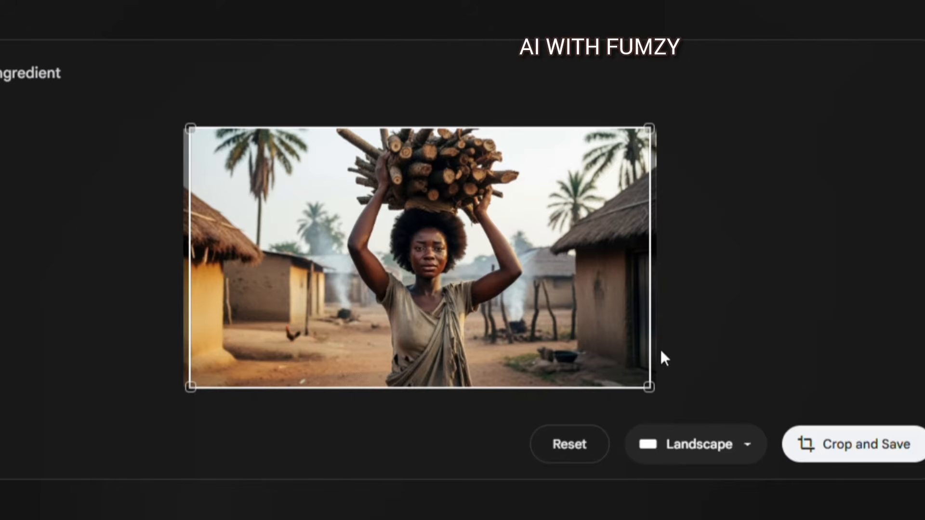
left_click(843, 448)
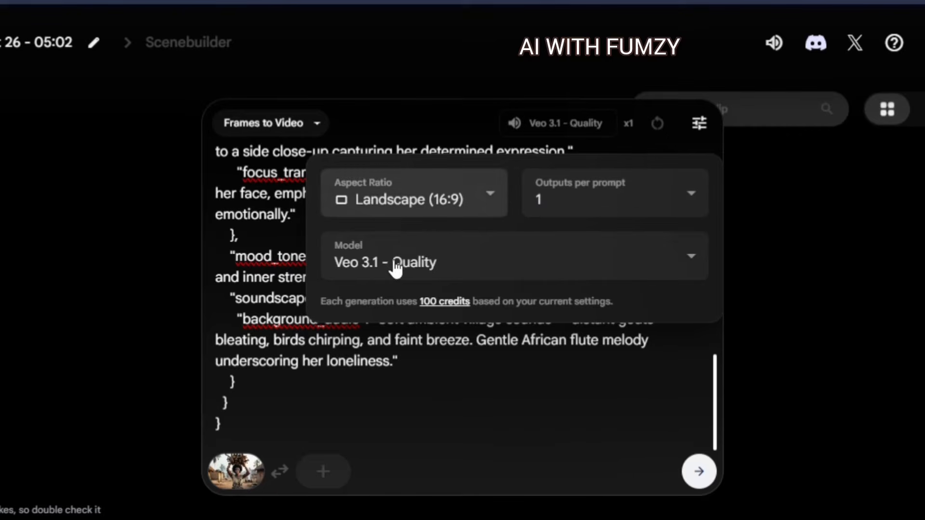
Step: Compare the credit costs of Veo 3.1 - Quality and Veo 3.1 - Fast, and set the model to Veo 3.1 - Fast
left_click(677, 273)
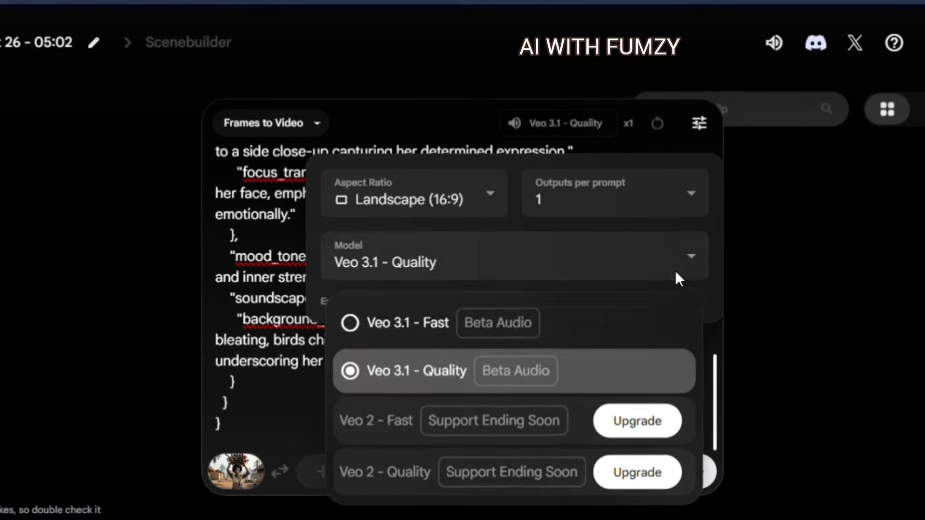
left_click(403, 318)
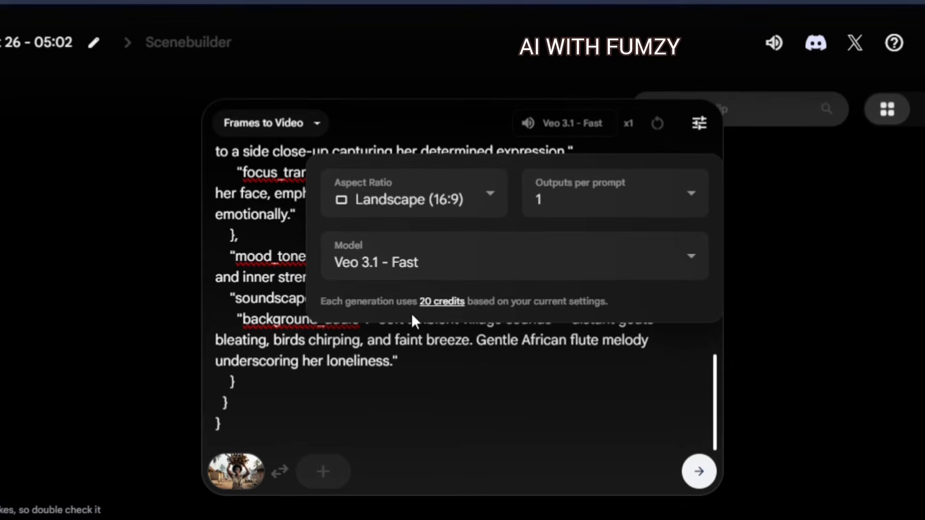
left_click(663, 262)
left_click(367, 369)
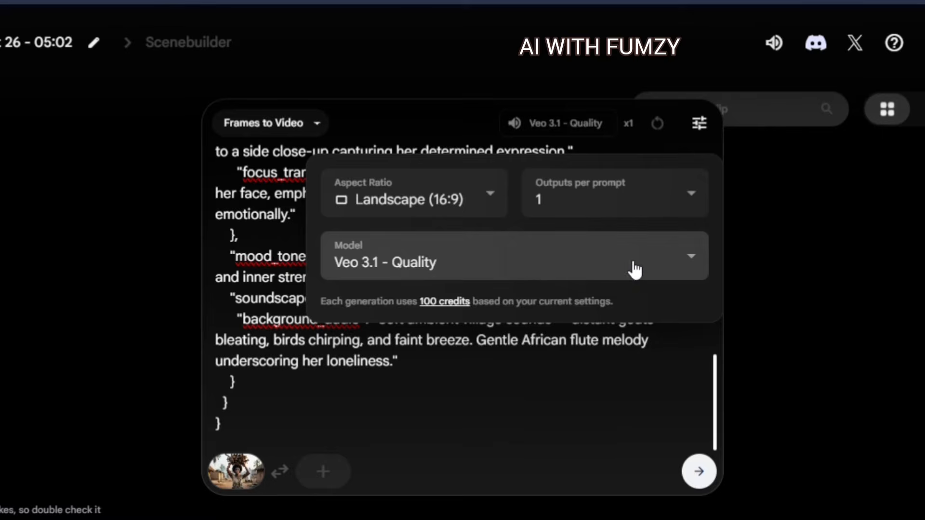
left_click(634, 264)
left_click(350, 324)
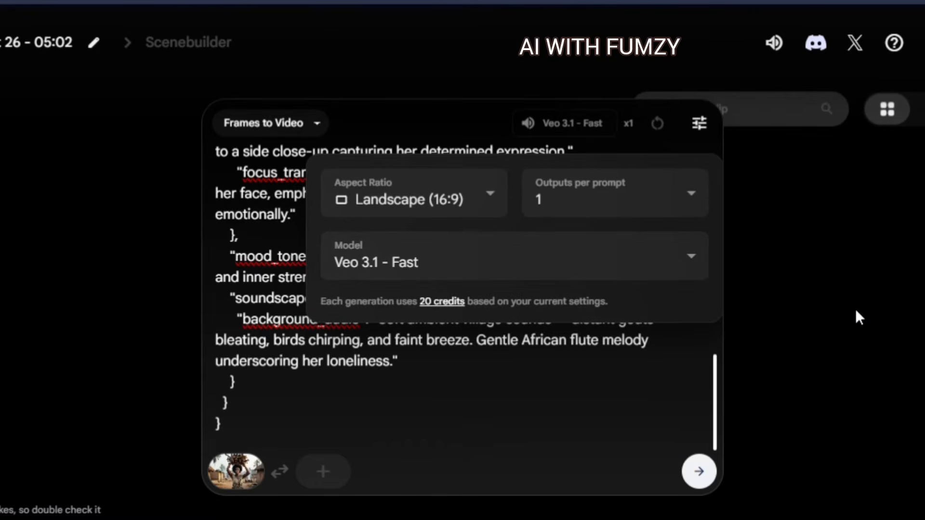
left_click(702, 129)
left_click(702, 129)
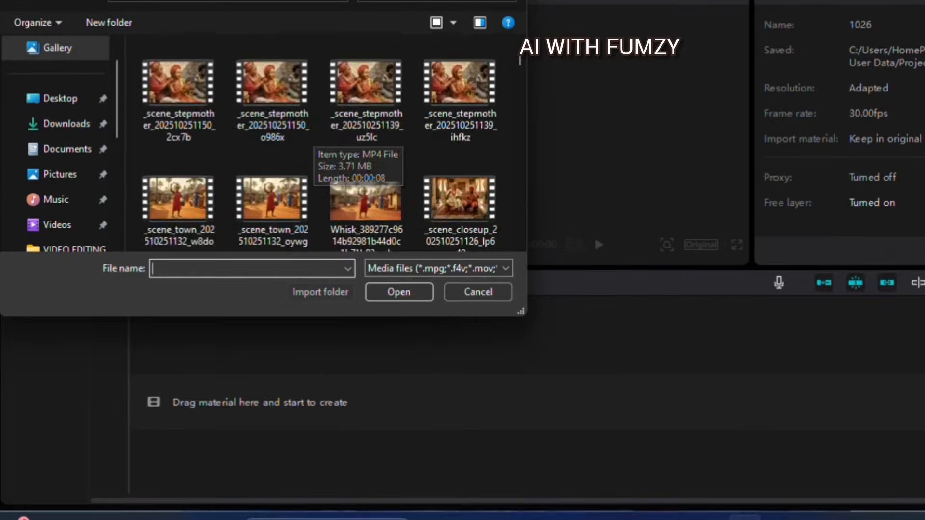
Step: In CapCut, import the aerial village clip, place it at the start of the timeline and play it
left_click(178, 65)
left_click(399, 292)
left_click_drag(154, 99, 198, 357)
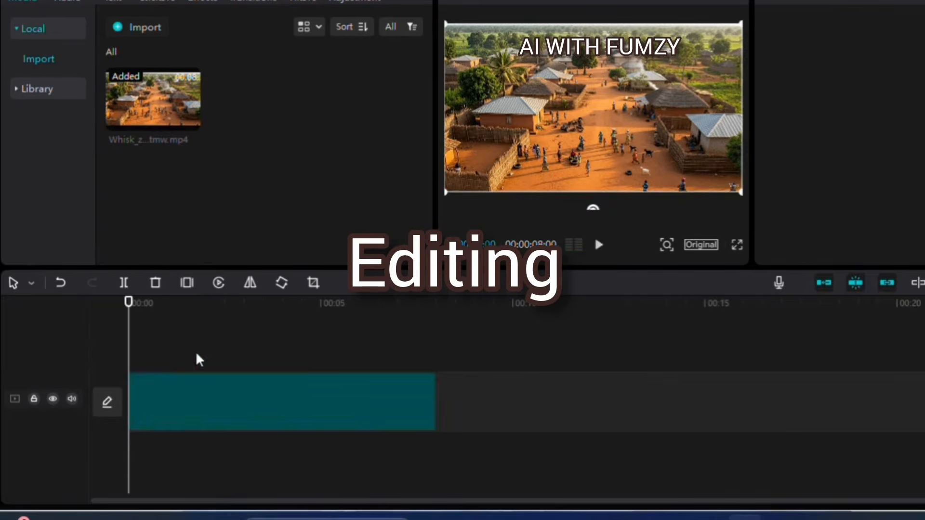
left_click(601, 246)
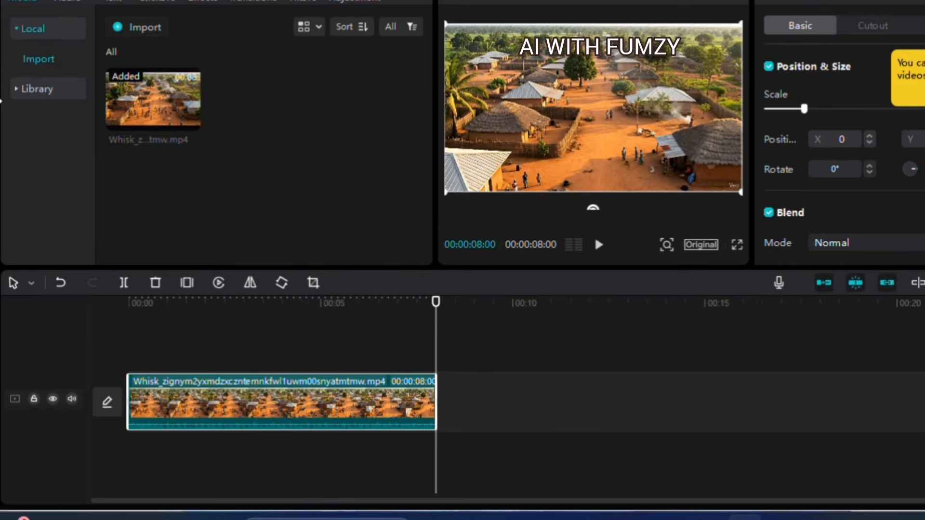
left_click(37, 93)
left_click(36, 30)
left_click(144, 28)
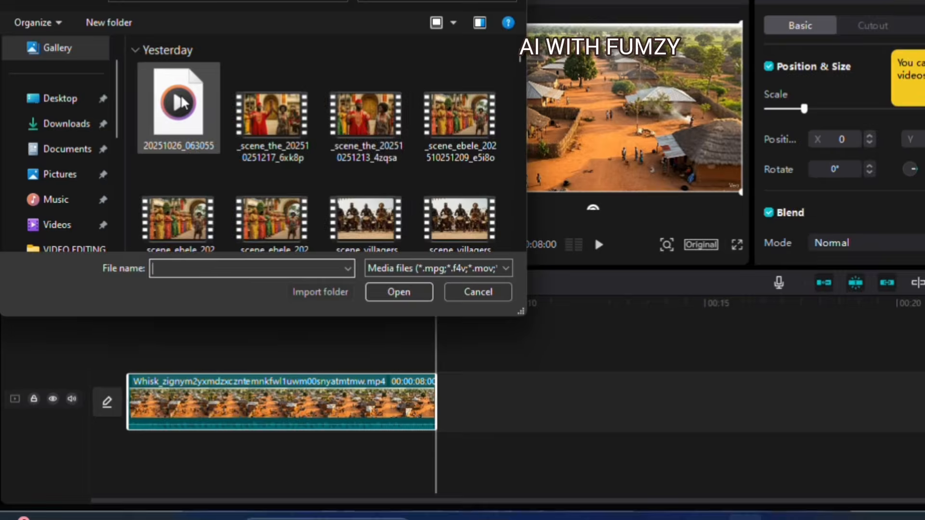
scroll(182, 97, "down", 10)
double_click(382, 116)
left_click(298, 120)
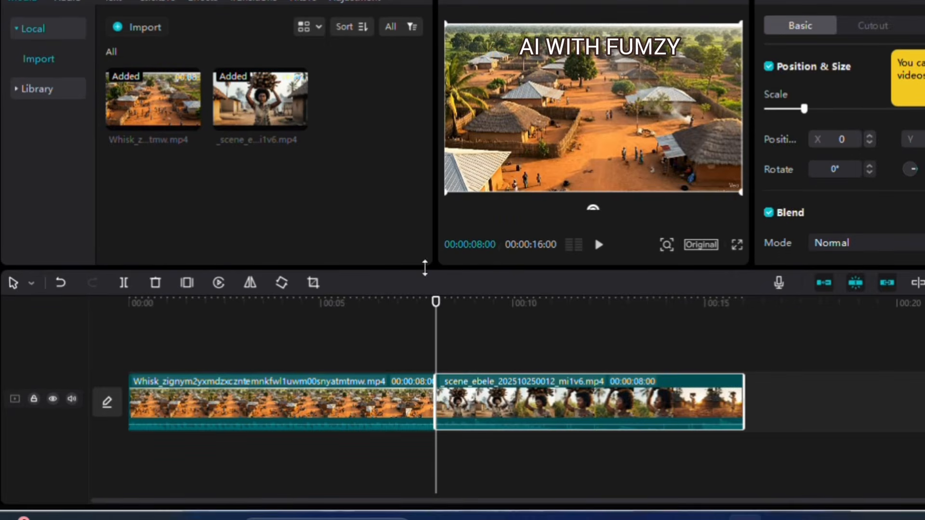
left_click(599, 244)
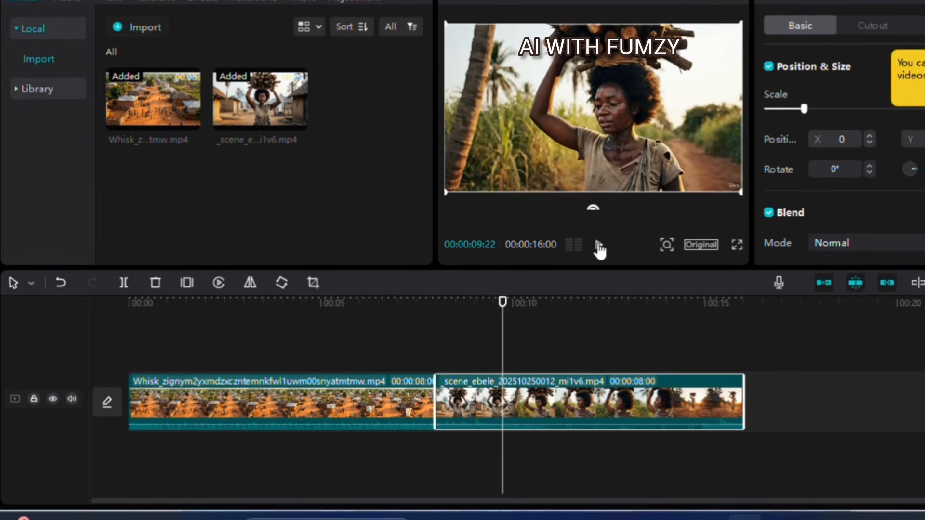
left_click(126, 28)
scroll(200, 149, "down", 5)
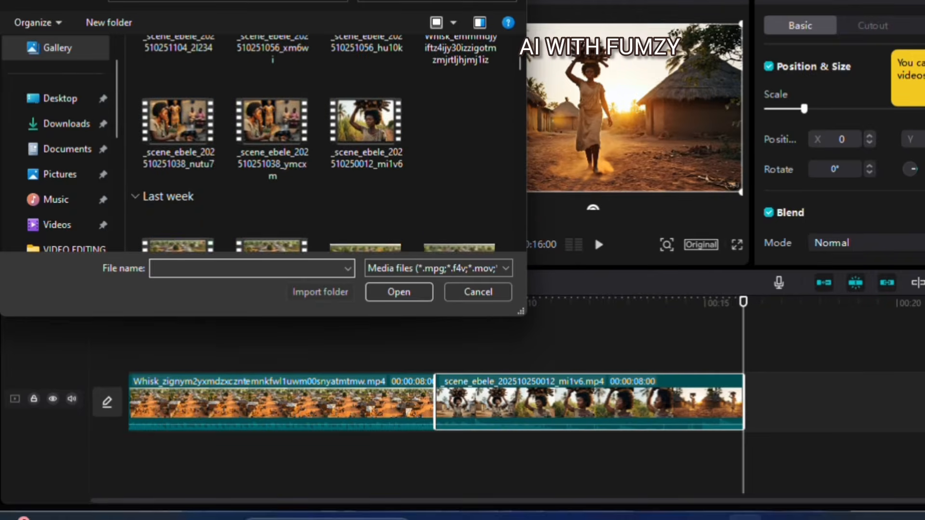
scroll(200, 148, "down", 1)
double_click(272, 175)
left_click(599, 246)
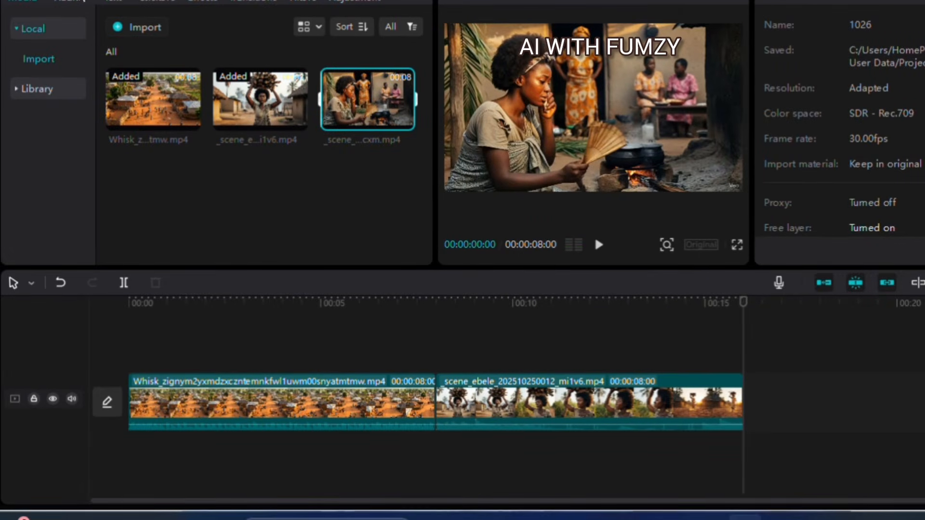
left_click(134, 29)
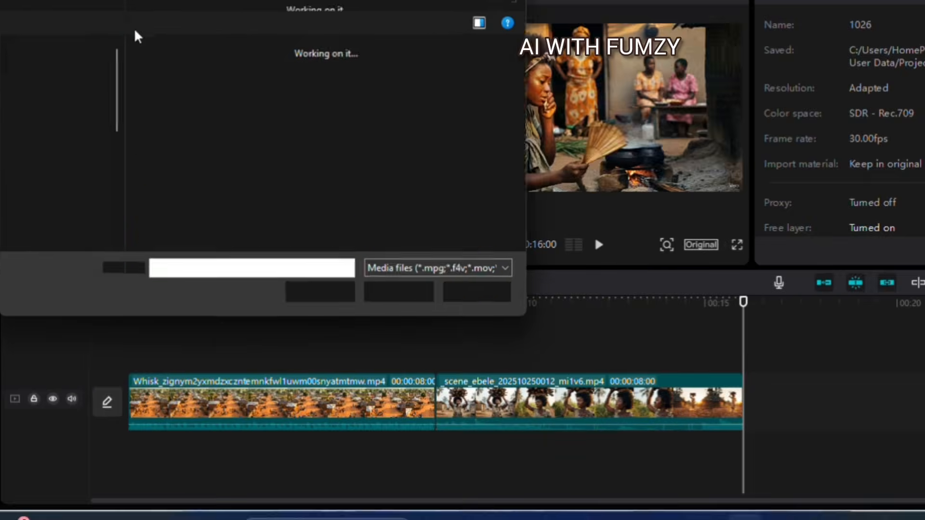
scroll(180, 145, "down", 6)
scroll(180, 149, "up", 1)
double_click(187, 162)
left_click(595, 246)
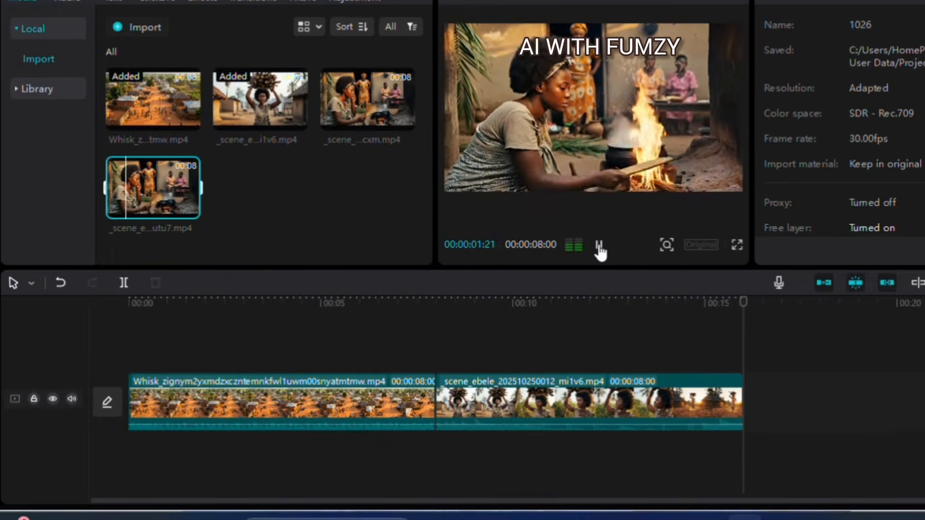
left_click_drag(159, 189, 787, 397)
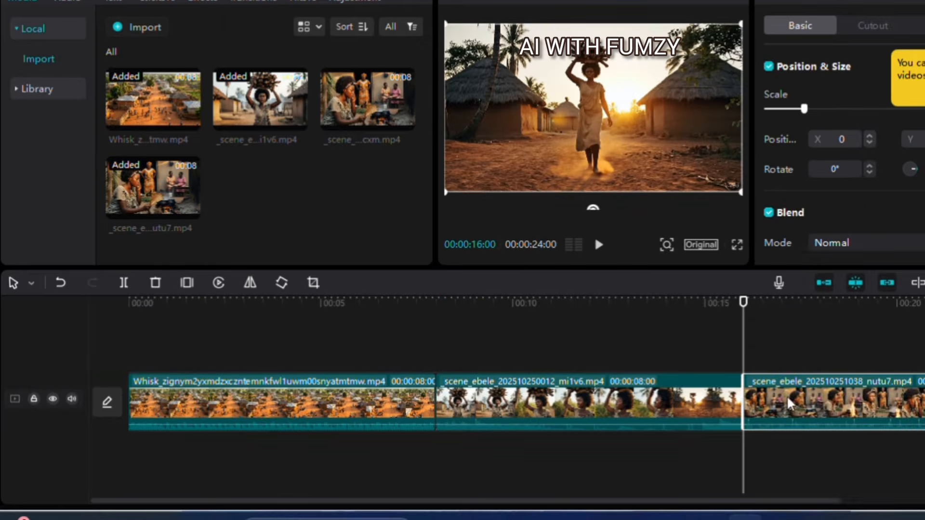
Step: Import the compound-sweeping clip whose name starts with Whisk_emmmdjyiftz4ijy30 and add it after the cooking clip on the timeline
left_click_drag(743, 302, 769, 301)
left_click(134, 30)
scroll(289, 144, "down", 6)
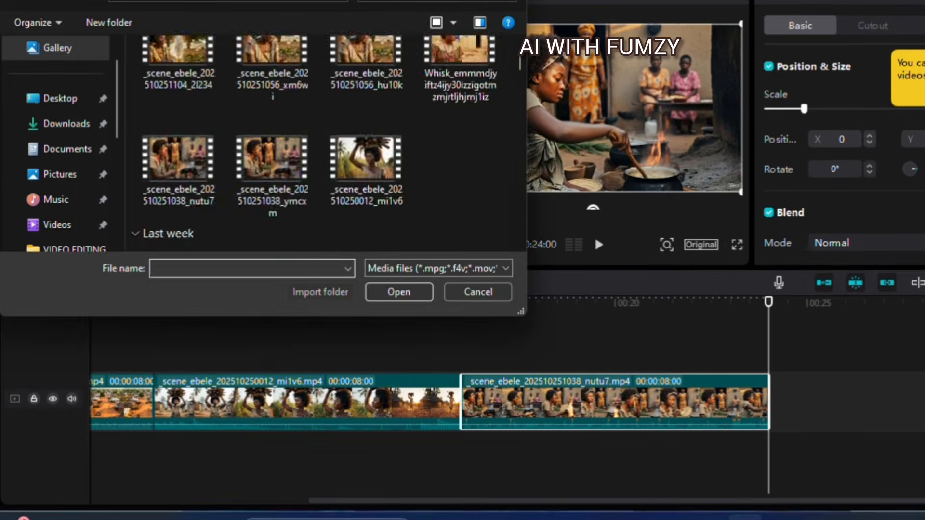
scroll(434, 130, "up", 1)
double_click(461, 111)
left_click_drag(283, 196, 909, 397)
left_click(140, 28)
scroll(359, 113, "down", 7)
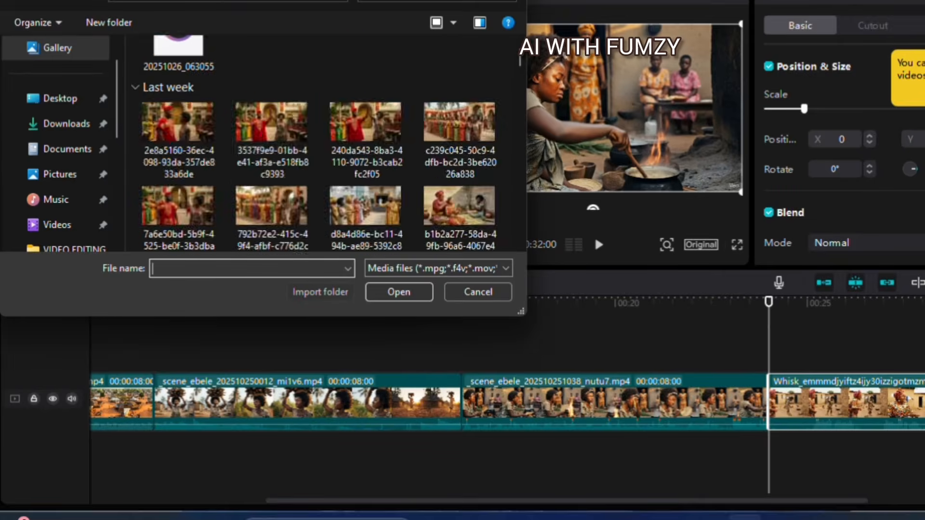
double_click(359, 113)
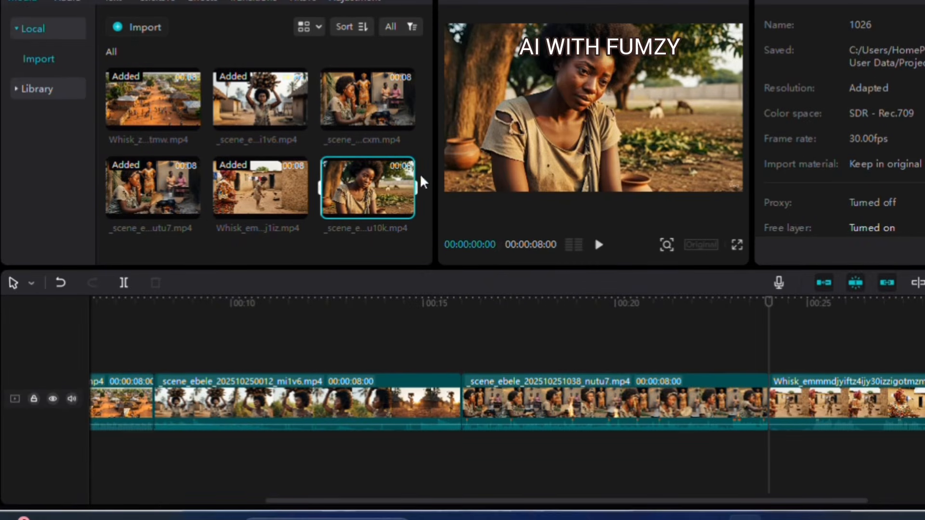
left_click_drag(769, 302, 802, 317)
left_click_drag(385, 185, 463, 202)
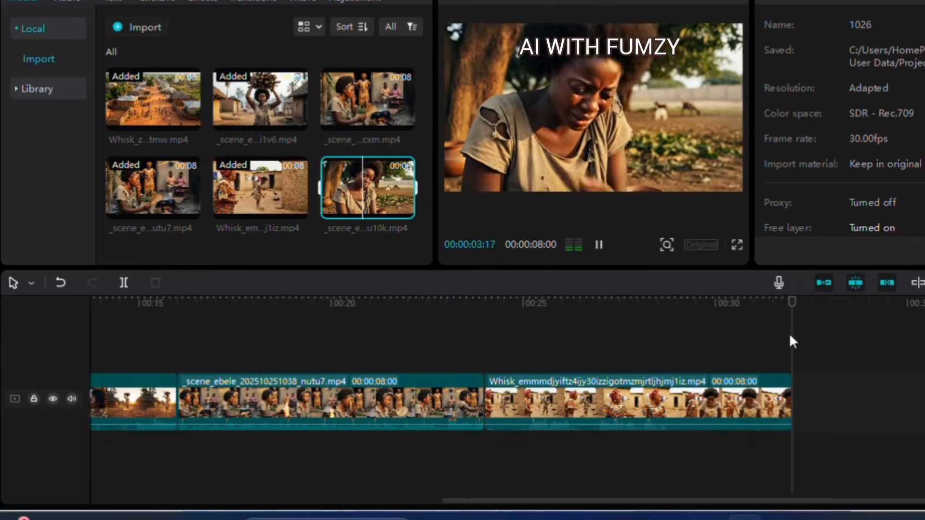
left_click(698, 347)
Step: Browse the generated scene files for another clip to import into the project
left_click(152, 27)
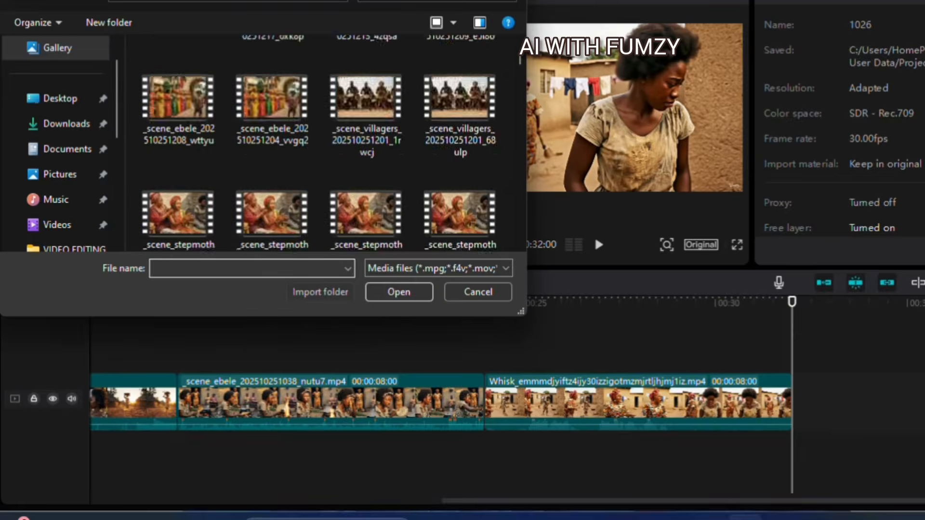
scroll(318, 145, "up", 5)
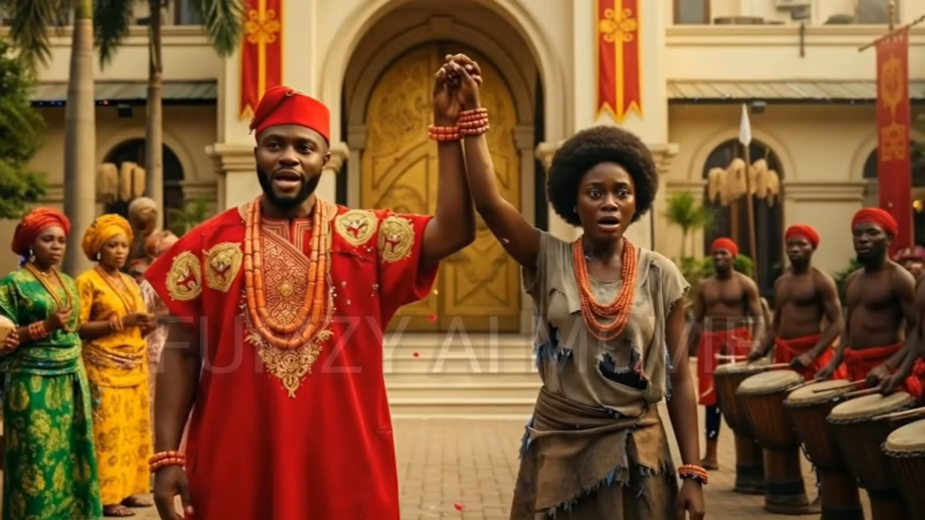